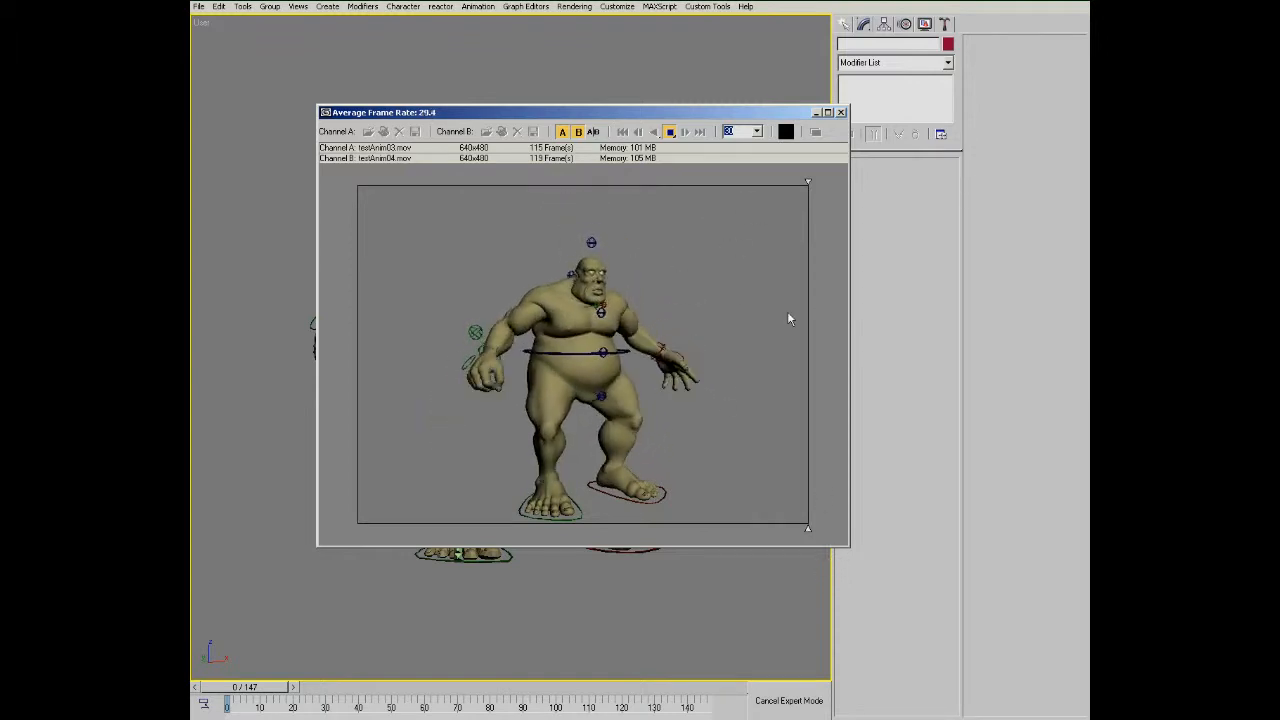
- Compare the testAnim03 and testAnim04 animations by sweeping the split across the whole frame, and close the player
left_click_drag(808, 530, 358, 530)
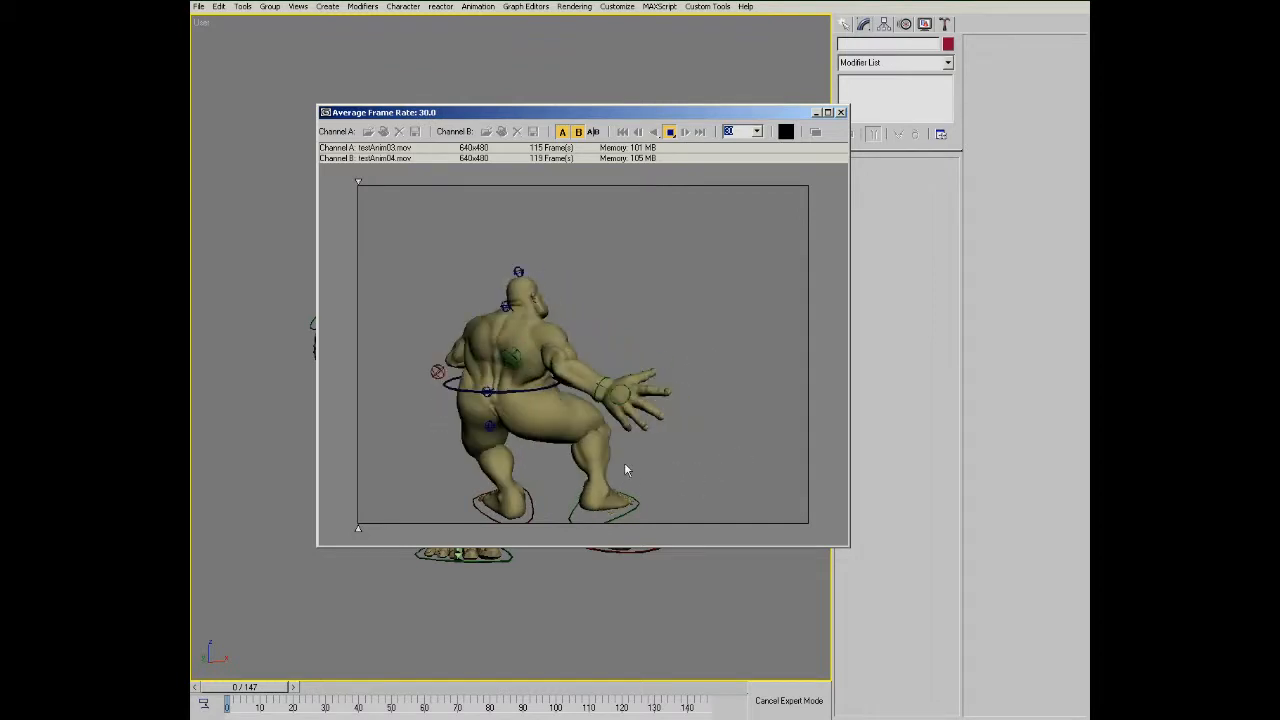
left_click_drag(358, 530, 864, 547)
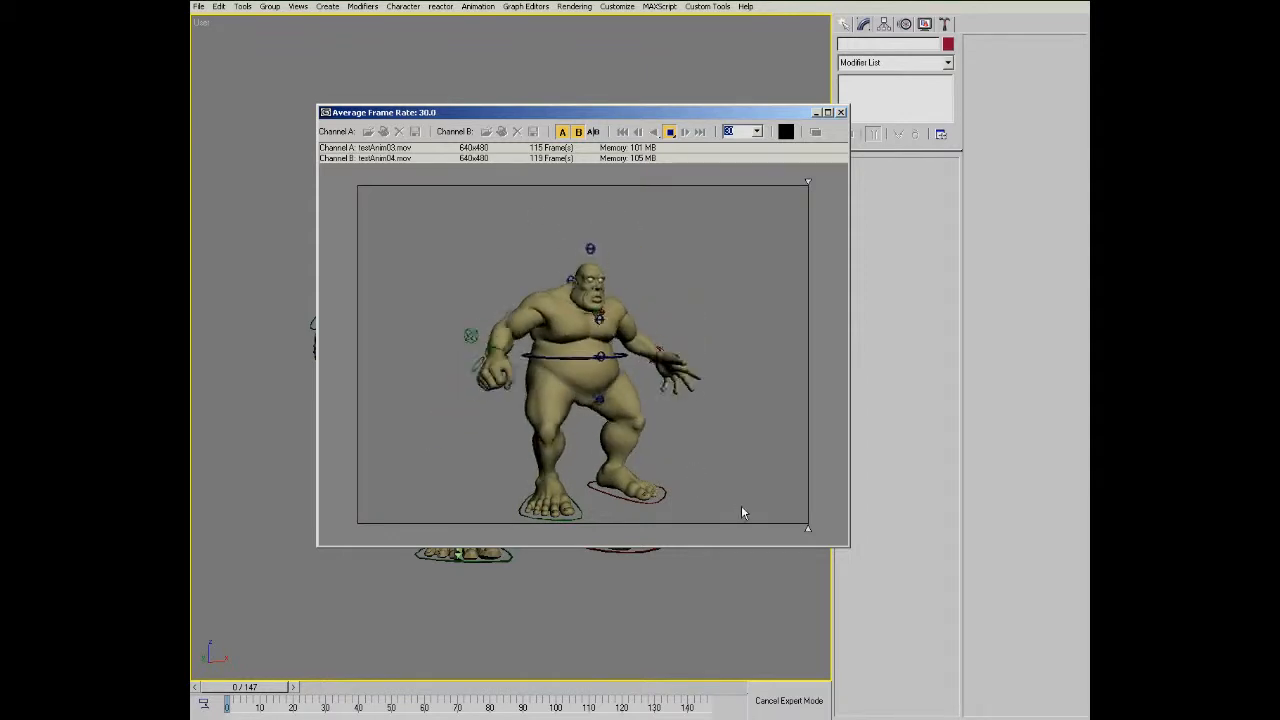
left_click(841, 112)
- Examine the ogre's bones and controllers in wireframe around the torso, shoulders and arm
middle_click_drag(572, 344, 557, 262)
key("F3")
middle_click_drag(606, 335, 409, 198, "alt")
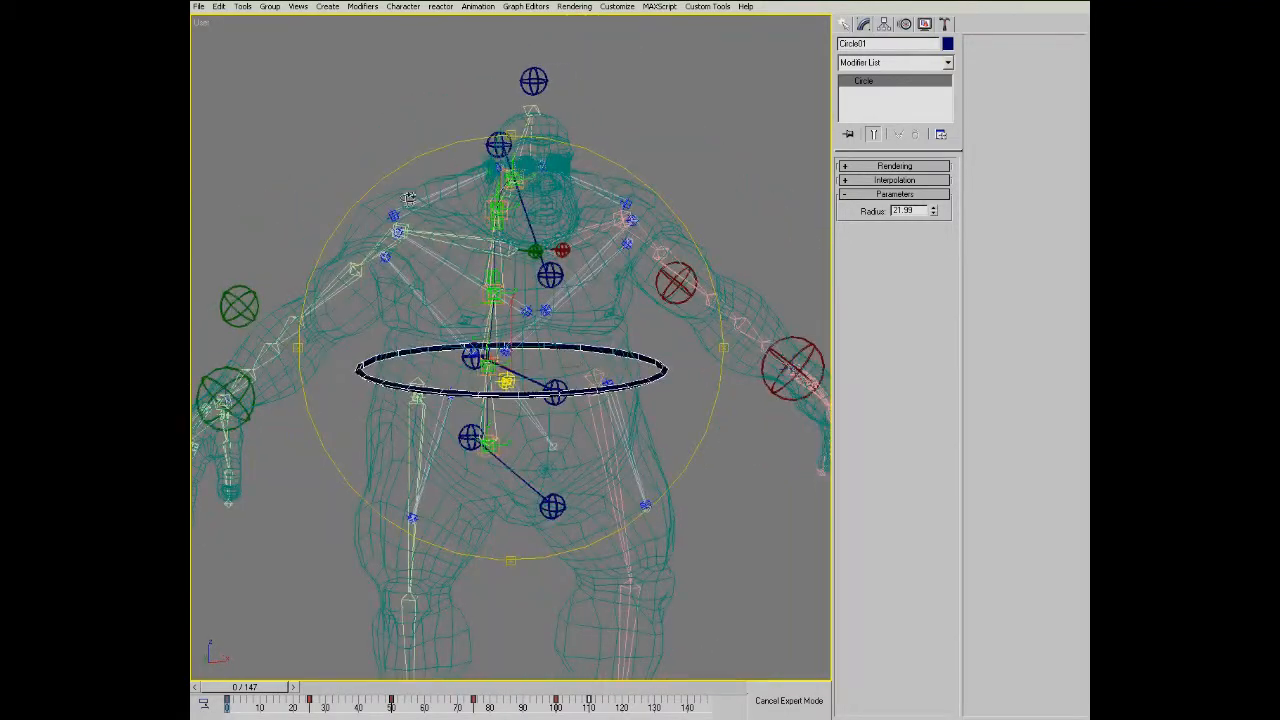
middle_click_drag(488, 183, 552, 396, "alt")
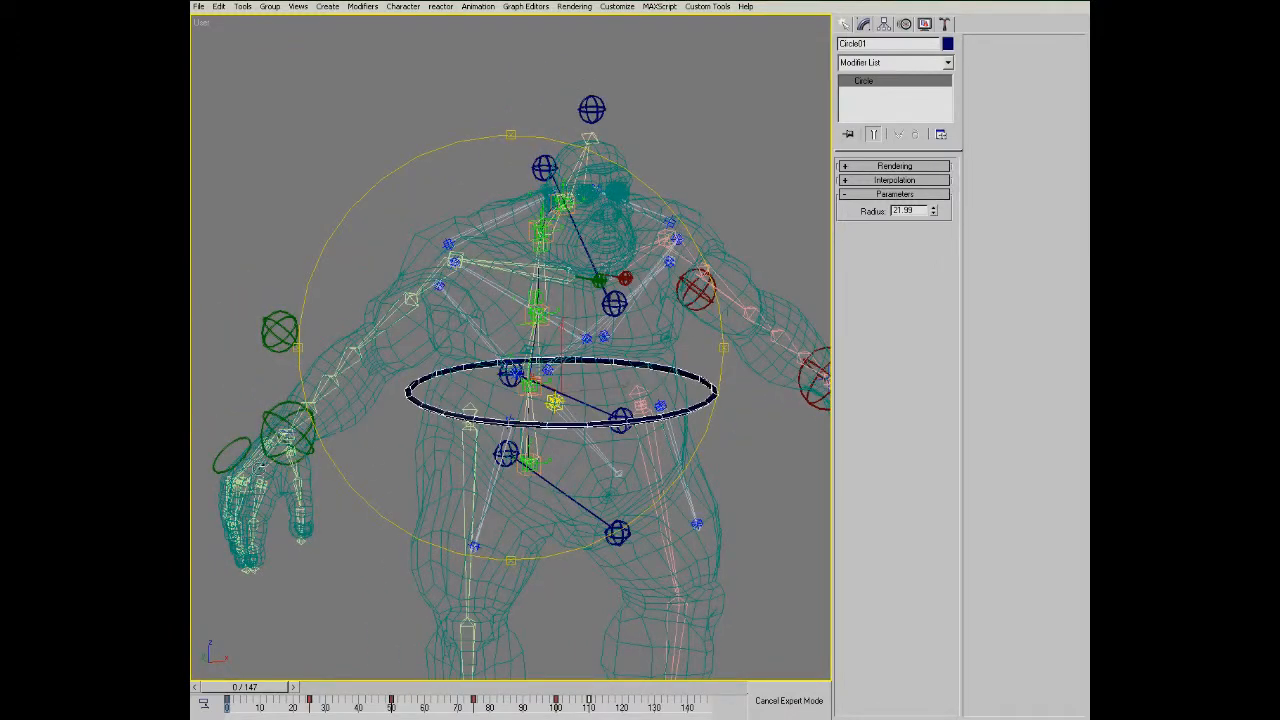
middle_click_drag(352, 512, 516, 449)
middle_click_drag(516, 449, 441, 360, "ctrl+alt")
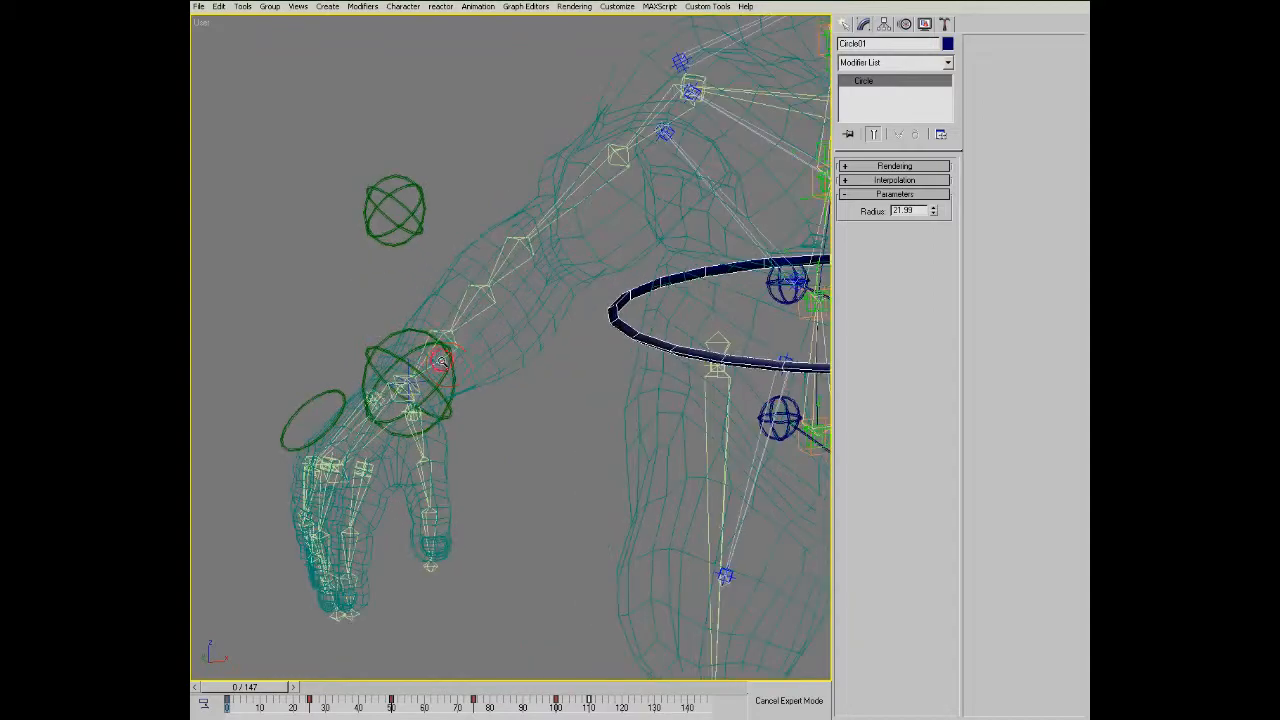
middle_click_drag(559, 380, 471, 412)
middle_click_drag(484, 336, 479, 360, "alt")
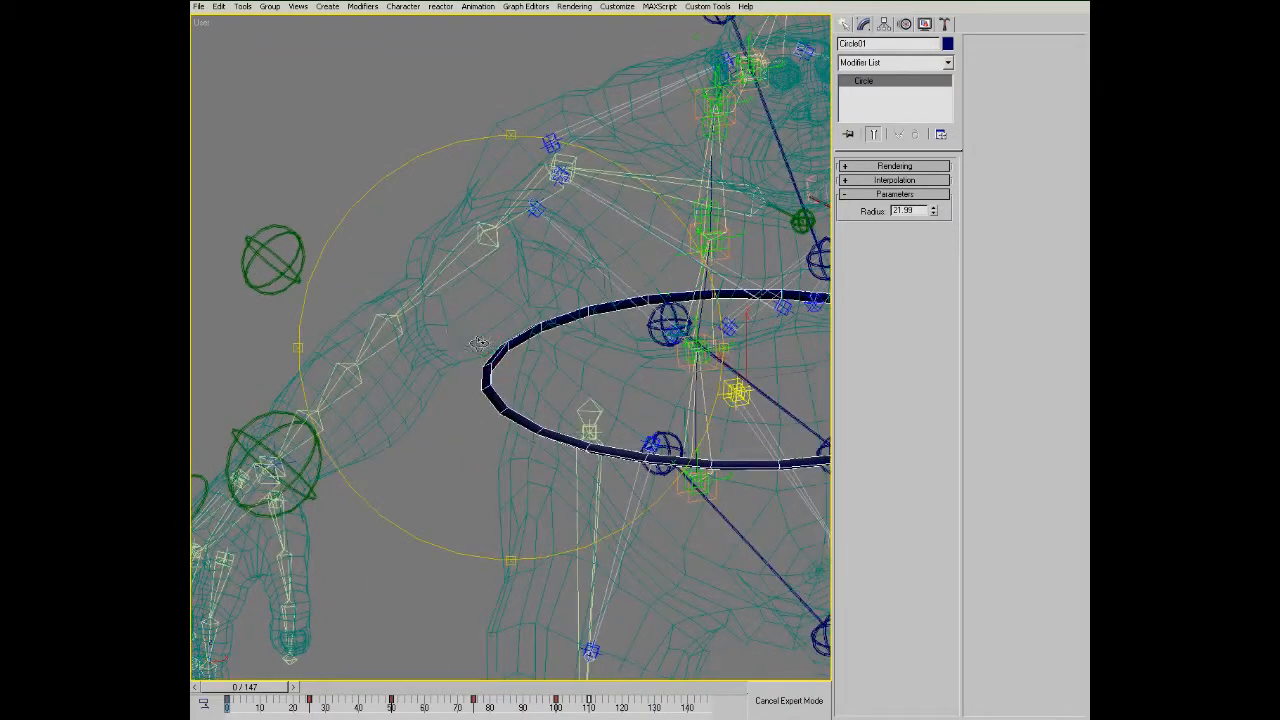
middle_click_drag(452, 312, 450, 403, "ctrl+alt")
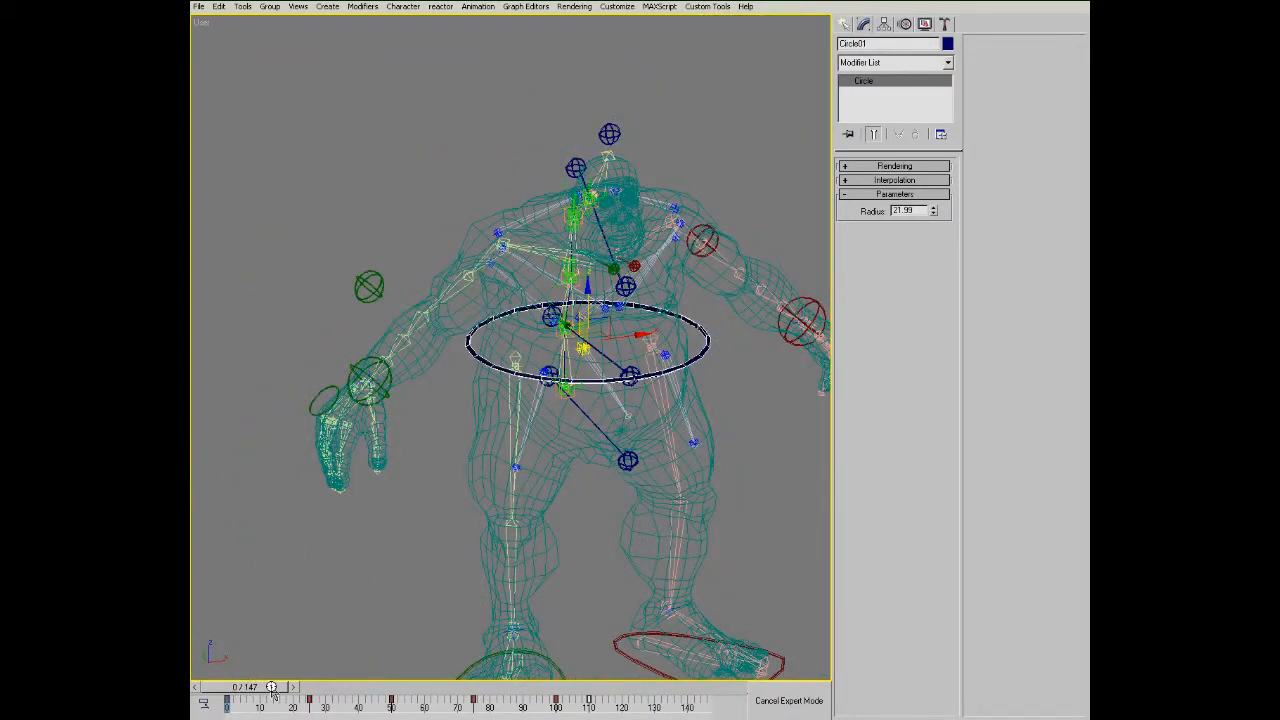
- Go to frame 19 and examine the shaded body's deformation around the bent arm and the crouching pose
left_click_drag(271, 687, 300, 691)
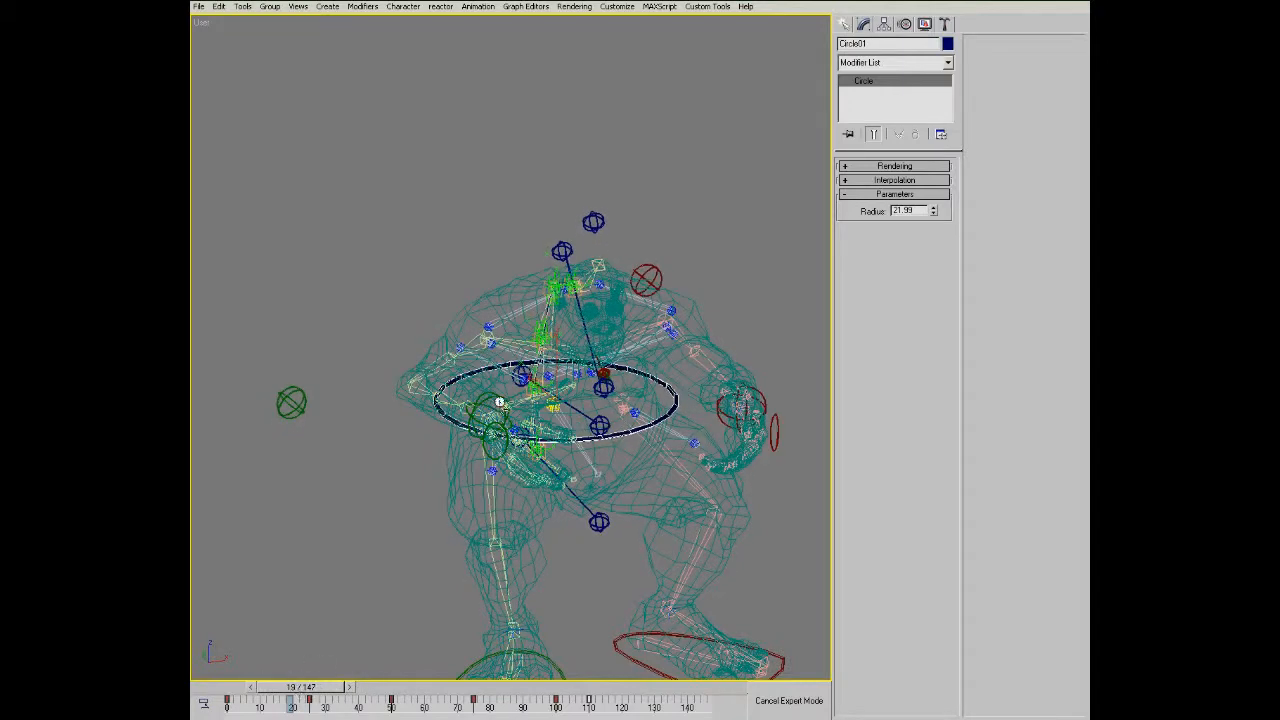
key("F3")
mouse_move(474, 424)
middle_mouse_down("alt")
mouse_move(460, 510)
mouse_move(537, 499)
mouse_move(555, 460)
middle_mouse_up("alt")
middle_click_drag(555, 460, 529, 393, "ctrl+alt")
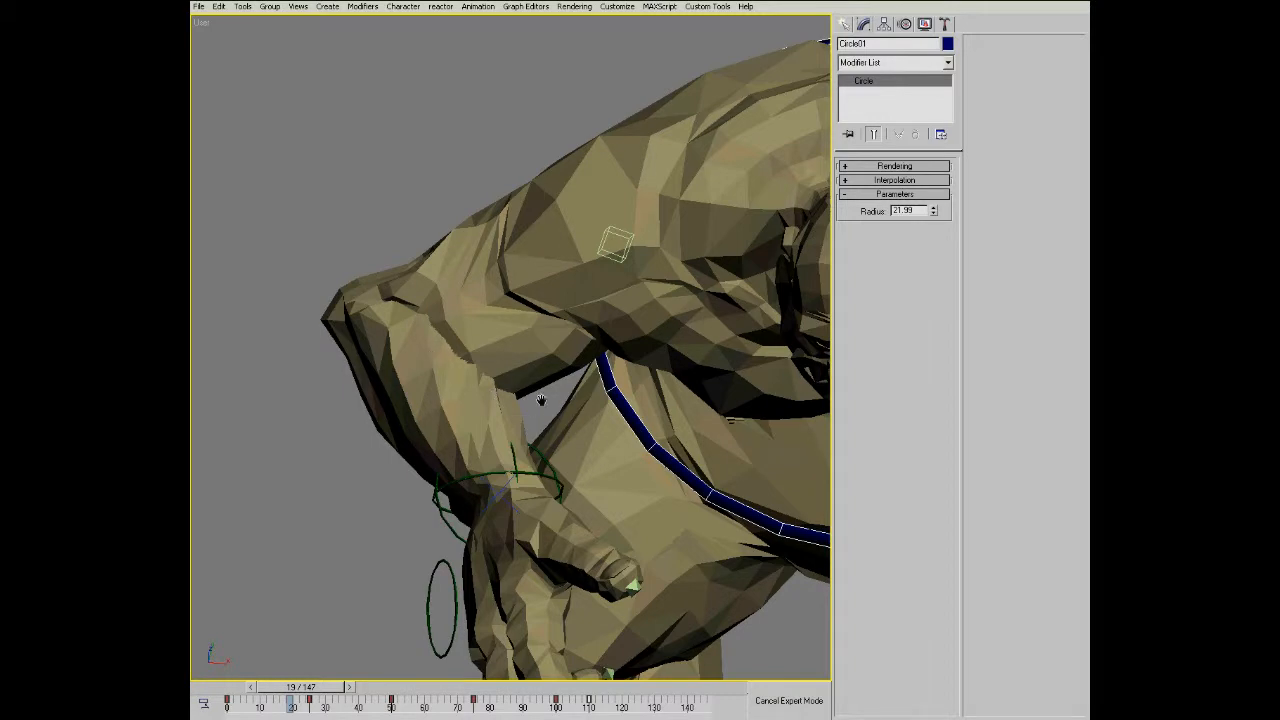
mouse_move(504, 351)
middle_mouse_down()
mouse_move(316, 329)
mouse_move(320, 392)
mouse_move(497, 258)
mouse_move(455, 266)
mouse_move(517, 273)
mouse_move(613, 347)
mouse_move(597, 366)
mouse_move(692, 400)
mouse_move(686, 349)
mouse_move(651, 354)
mouse_move(571, 287)
mouse_move(552, 388)
middle_mouse_up()
scroll(645, 422, "up", 4)
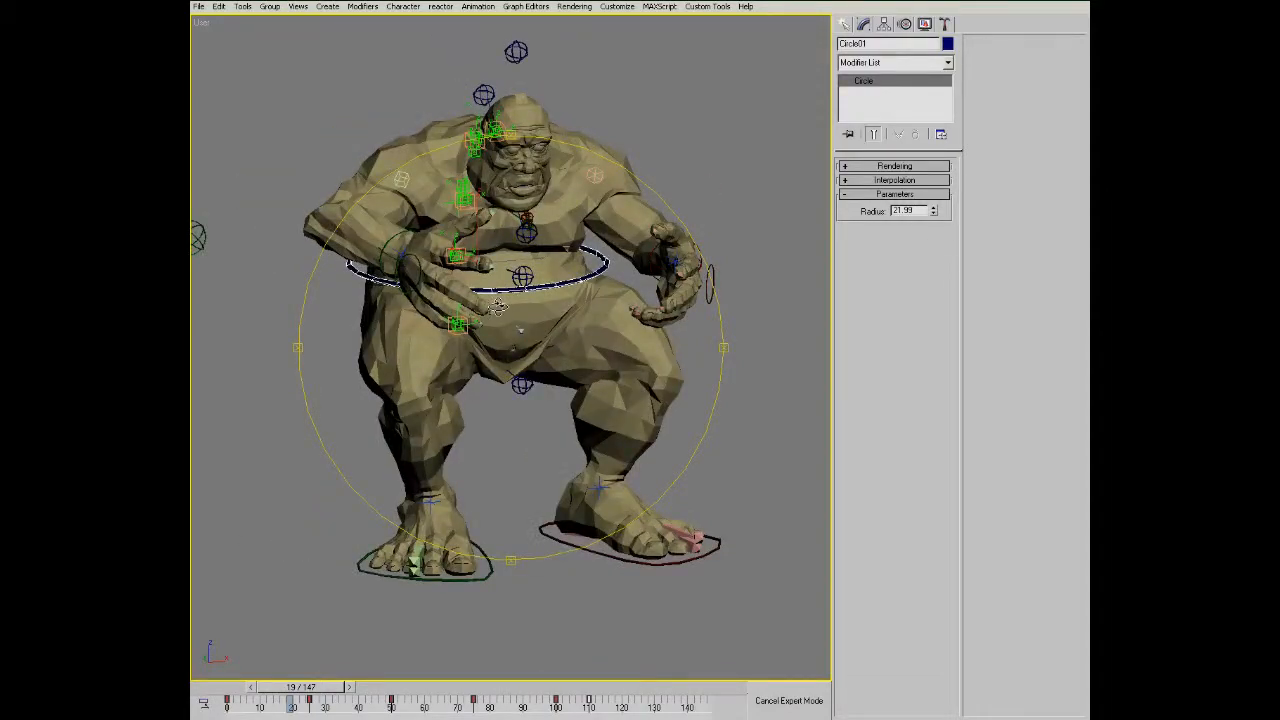
scroll(522, 331, "up", 4)
- Show the rig in wireframe and select Bone13, the helper bone at the ogre's hip
key("F3")
middle_click_drag(567, 357, 440, 325, "alt")
scroll(418, 305, "up", 3)
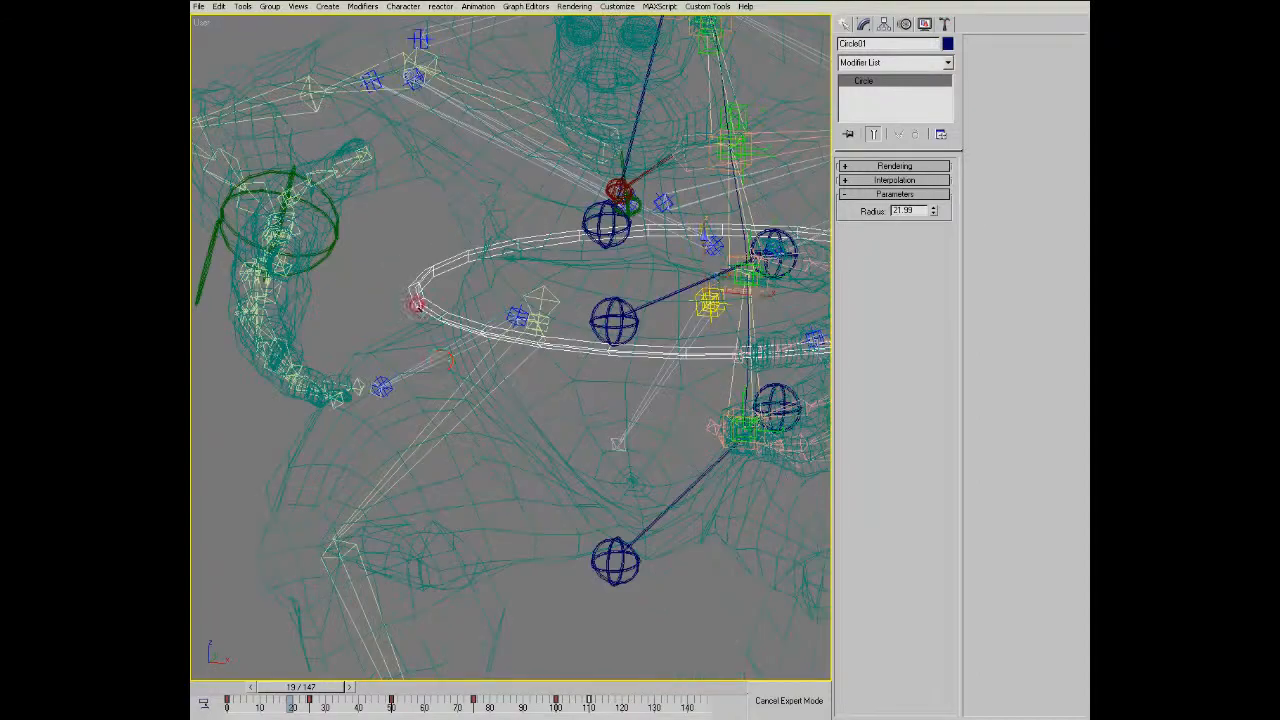
left_click(432, 360)
middle_click_drag(540, 394, 585, 362, "alt")
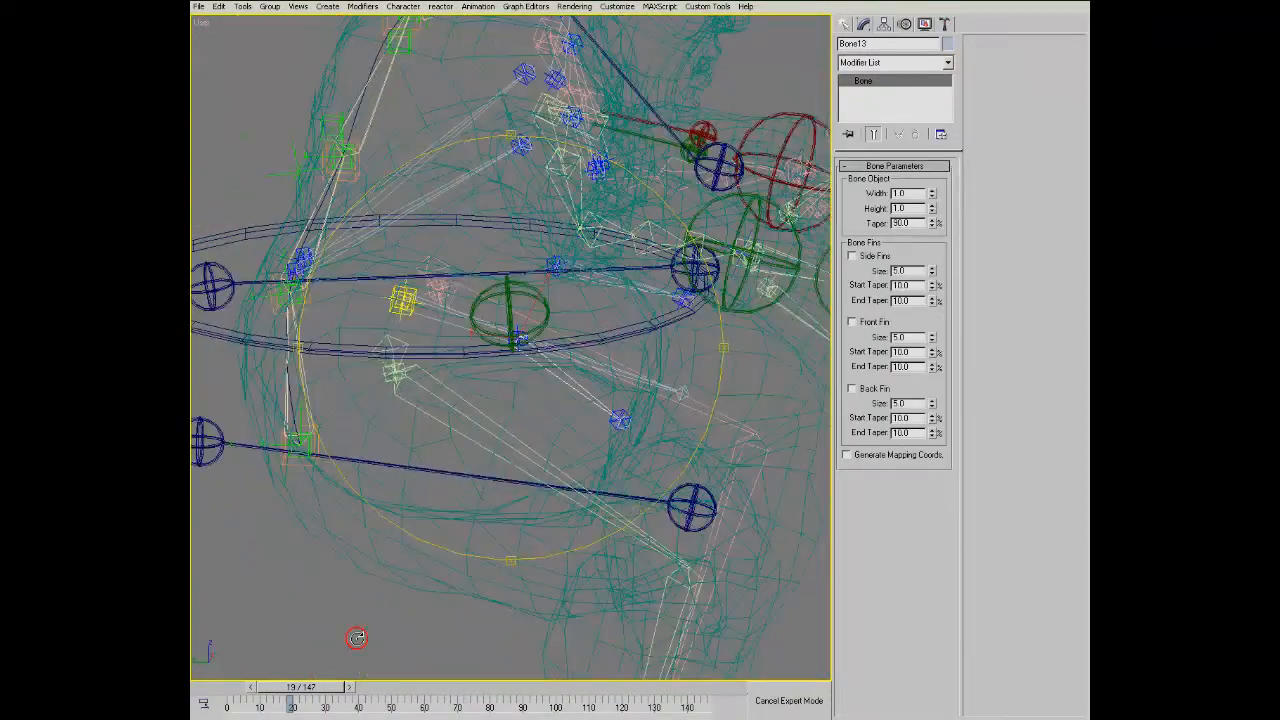
- Return to frame 0 and examine how the hip helper bone sits beside the thigh bone from several angles
left_click_drag(230, 687, 215, 685)
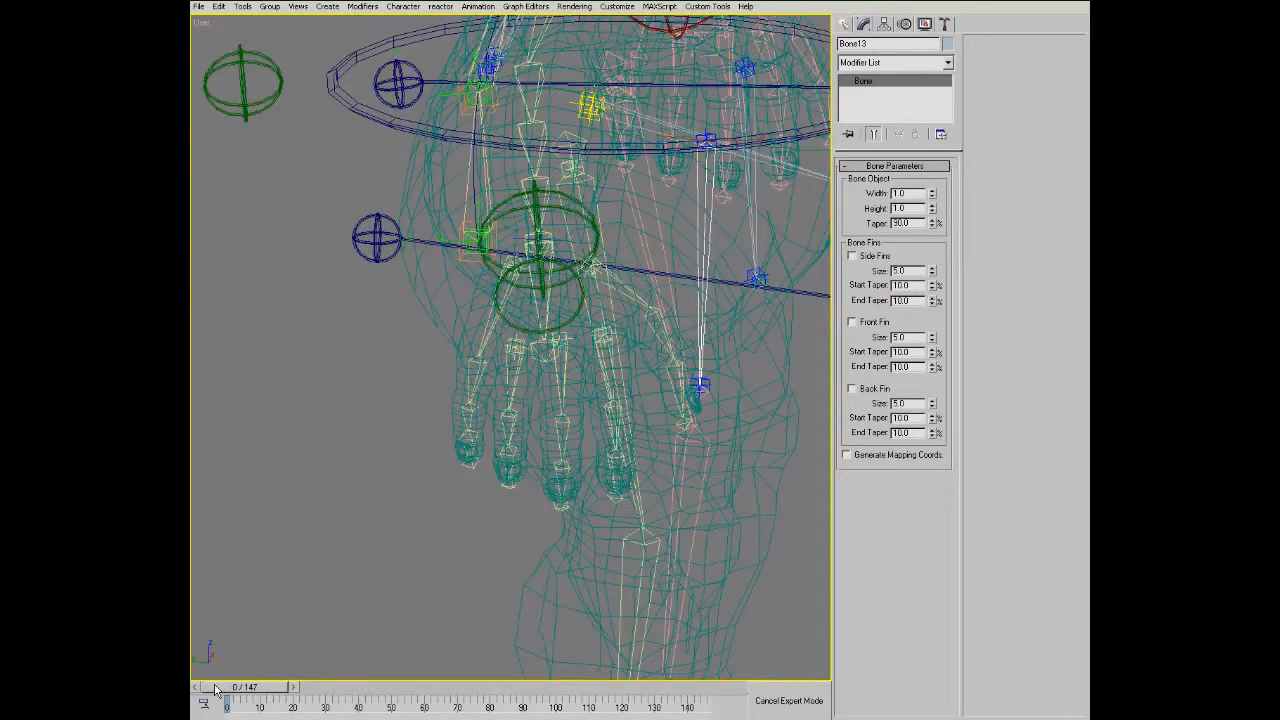
middle_click_drag(692, 297, 524, 351, "alt")
middle_click_drag(495, 350, 488, 350, "alt")
middle_click_drag(570, 385, 505, 358, "alt")
middle_click_drag(592, 342, 503, 307, "alt")
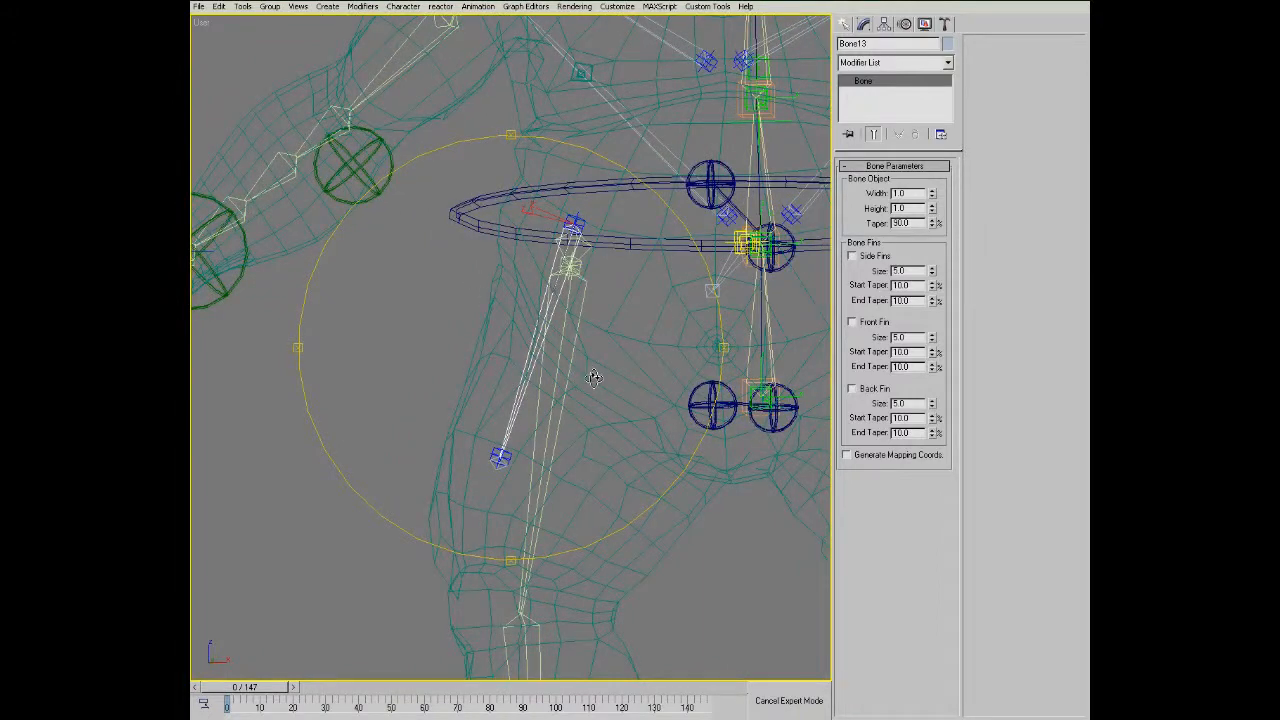
mouse_move(577, 383)
middle_mouse_down("alt")
mouse_move(579, 337)
mouse_move(584, 365)
middle_mouse_up("alt")
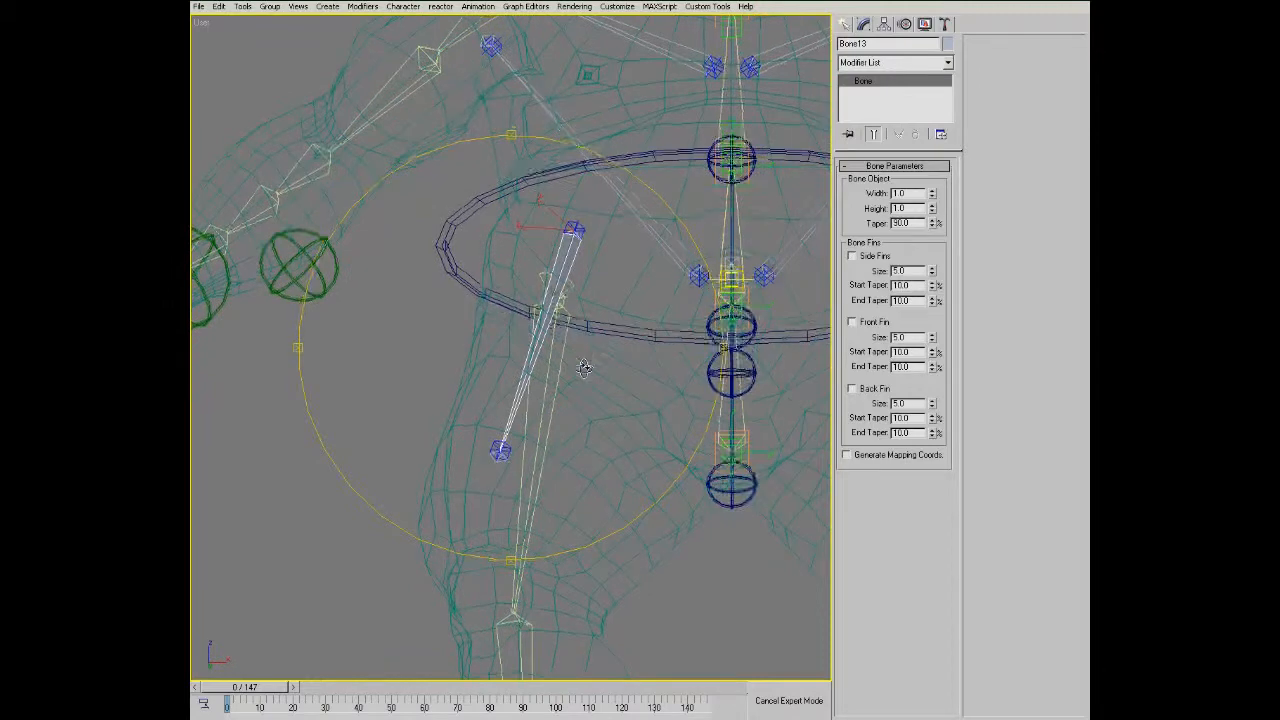
- At frame 20 in shaded display, open the ogre body's skin envelopes for editing and show Bone13's weights
key("F3")
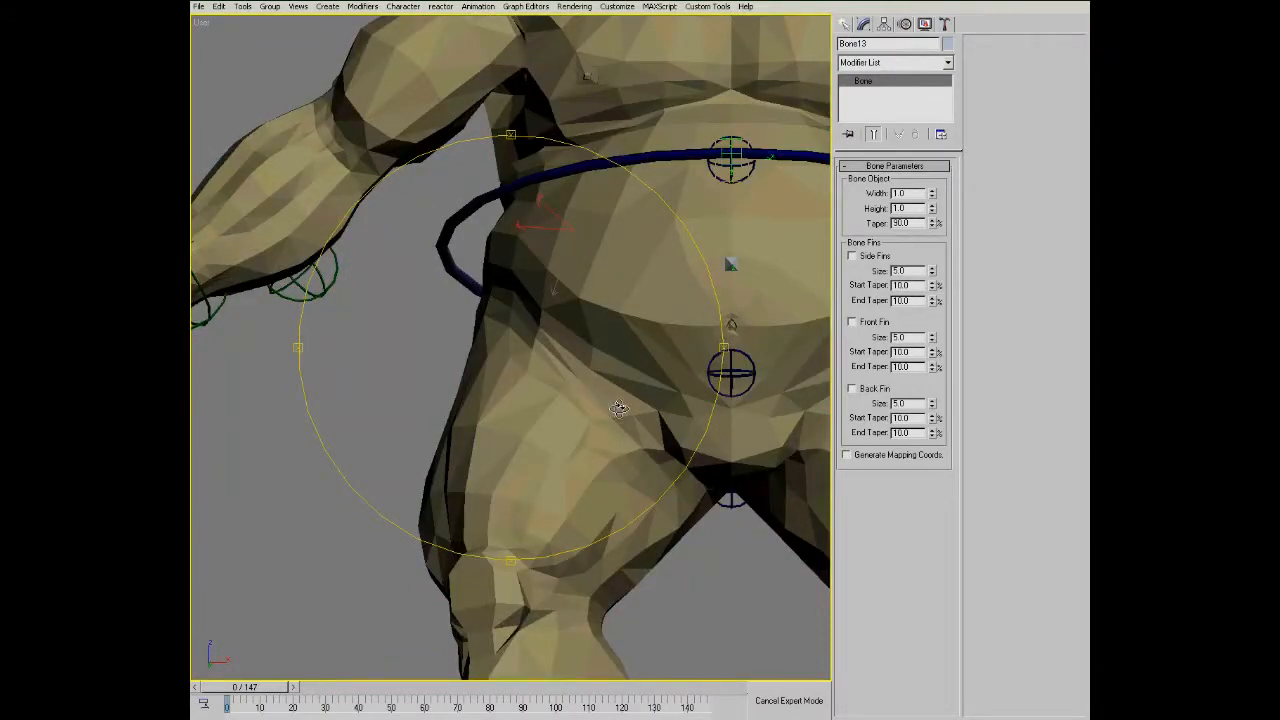
left_click_drag(280, 686, 339, 687)
middle_click_drag(574, 387, 558, 380, "alt")
left_click(483, 380)
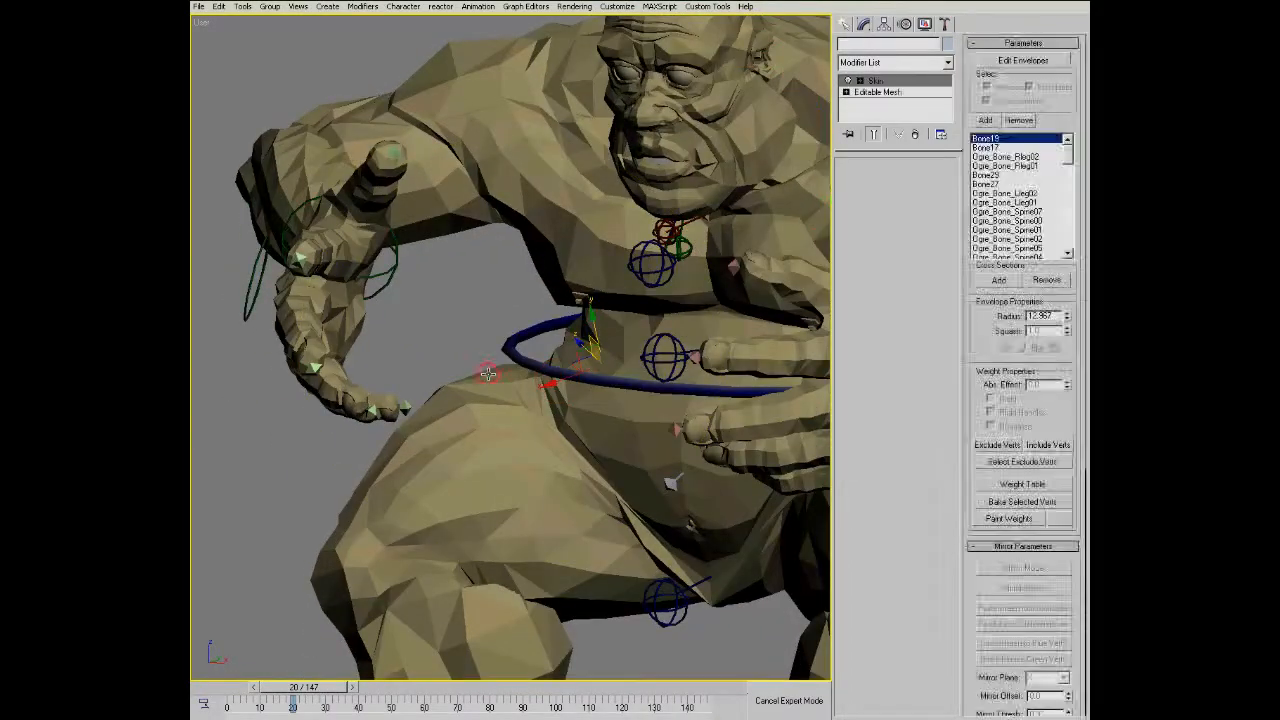
key("1")
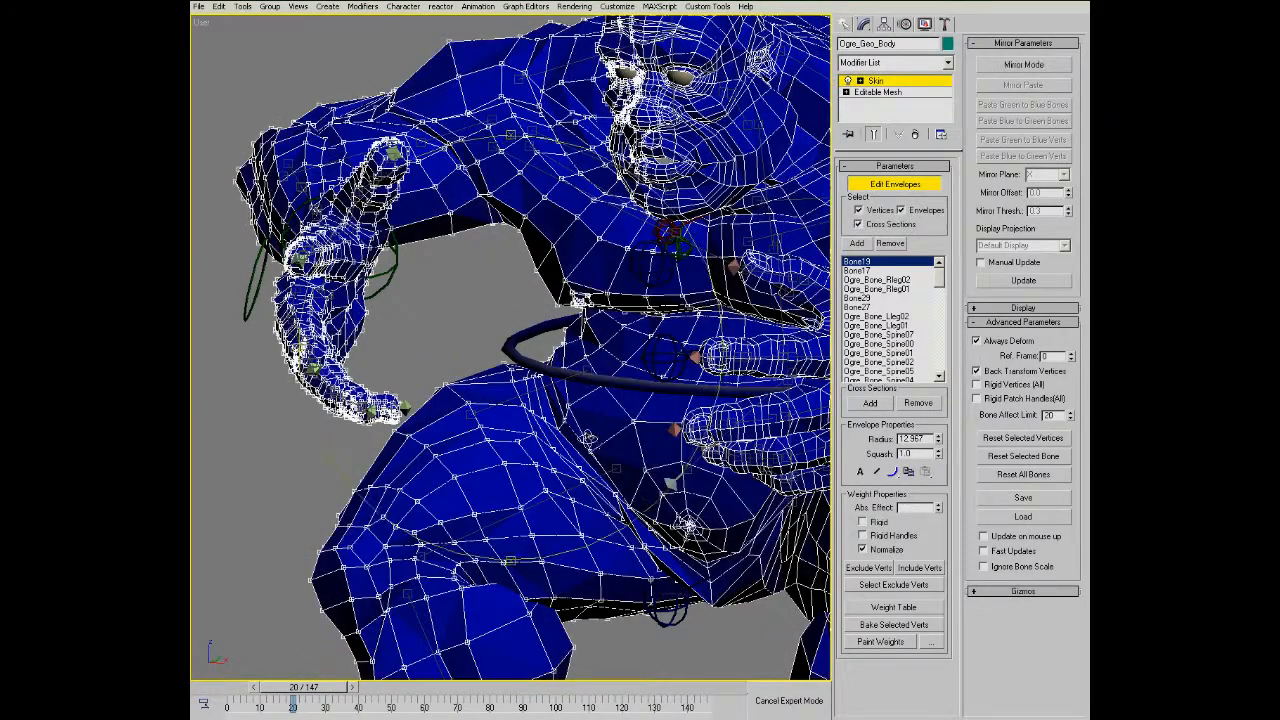
middle_click_drag(566, 352, 567, 366, "alt")
scroll(566, 366, "up", 2)
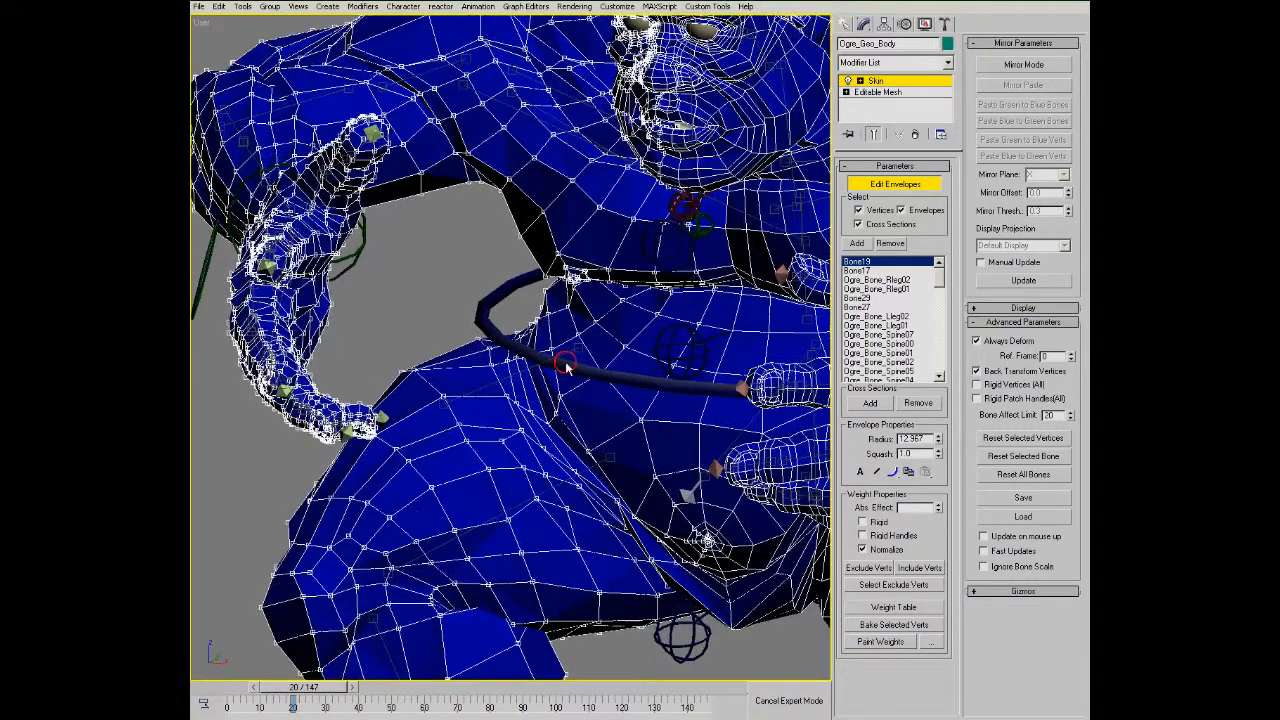
left_click(490, 382)
- Examine Bone13's weight distribution over the hip crease between the raised thigh and the belly
middle_click_drag(490, 382, 497, 312, "alt")
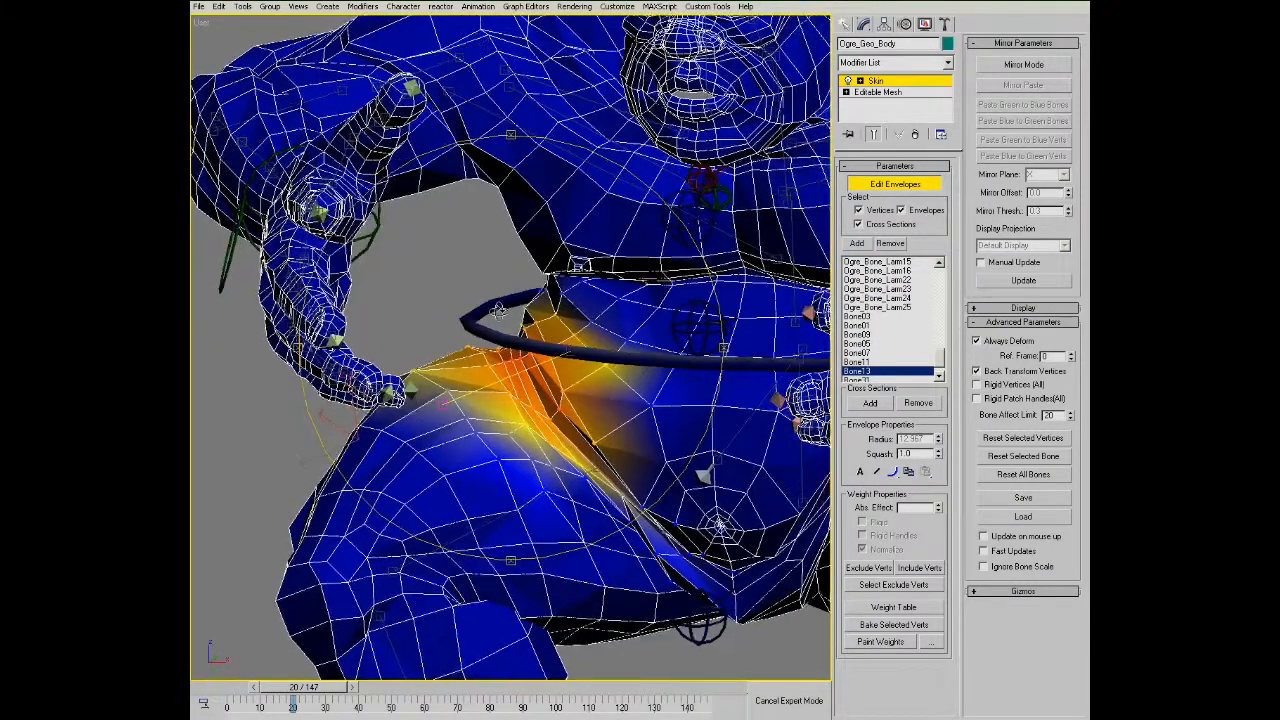
middle_click_drag(578, 373, 454, 311, "alt")
middle_click_drag(506, 359, 550, 267, "alt")
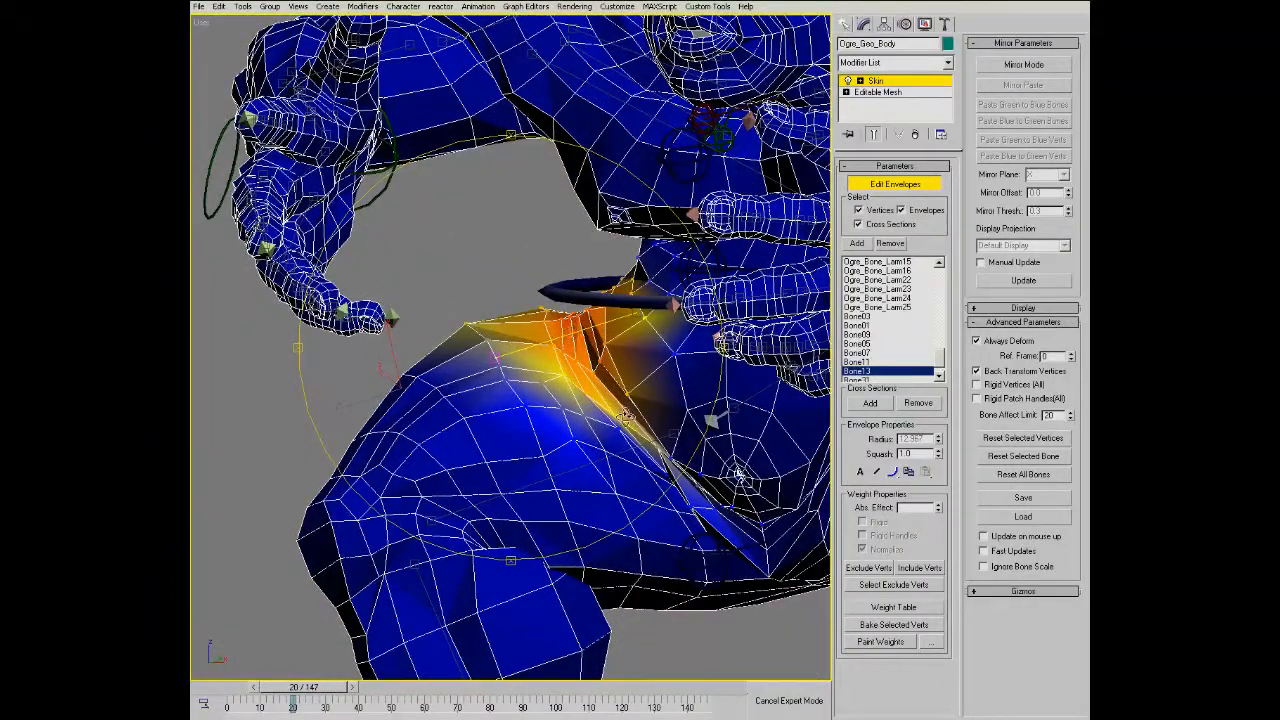
middle_click_drag(625, 415, 620, 472, "alt")
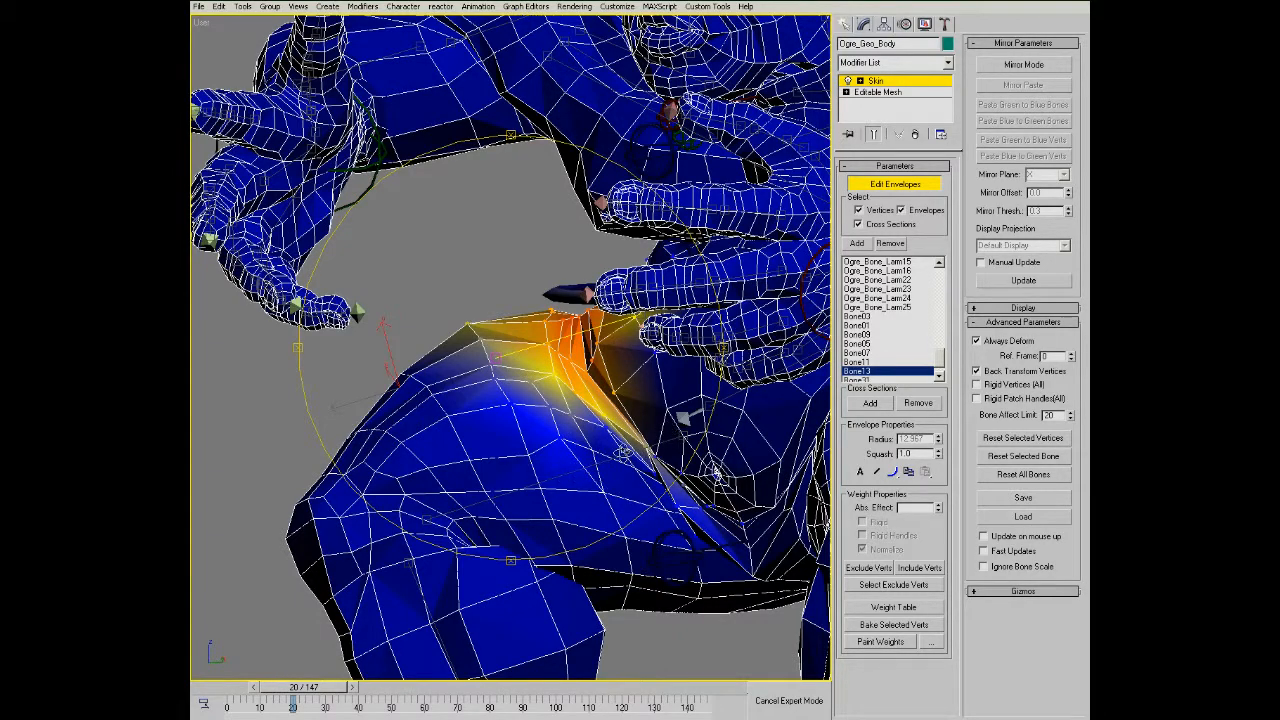
middle_click_drag(597, 367, 783, 408, "alt")
middle_click_drag(566, 397, 517, 450, "alt")
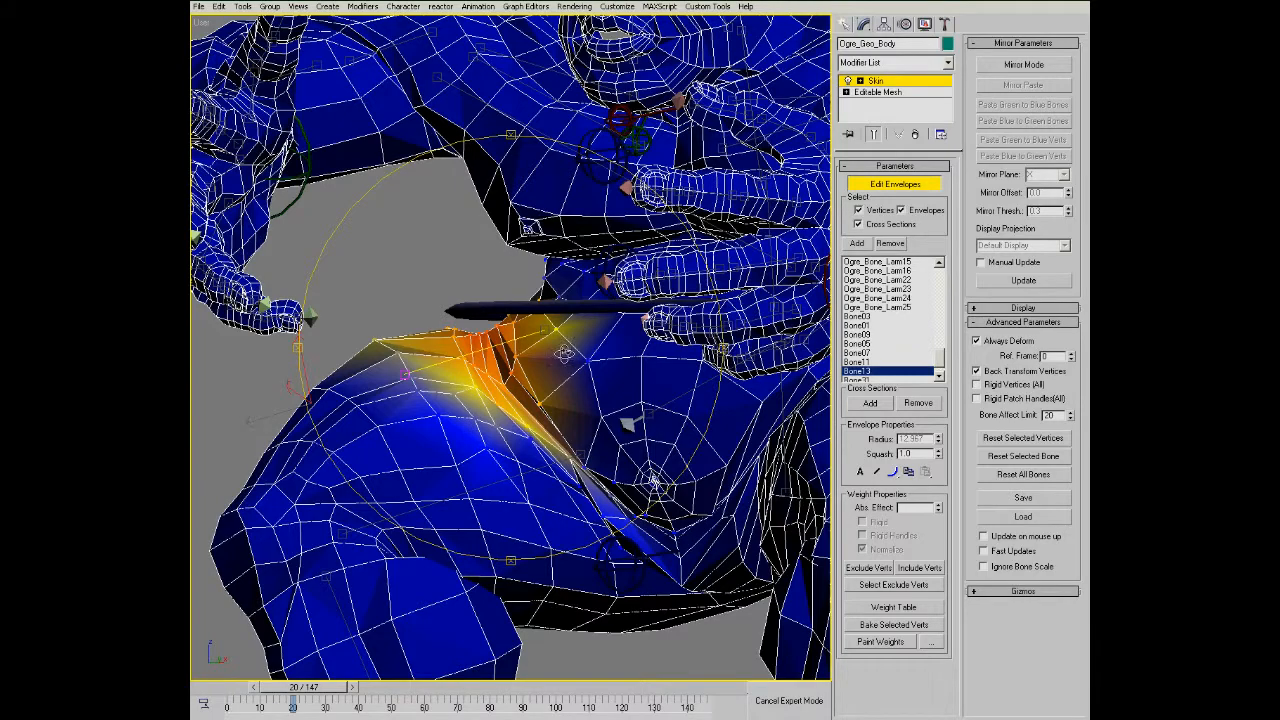
middle_click_drag(627, 422, 626, 443, "alt")
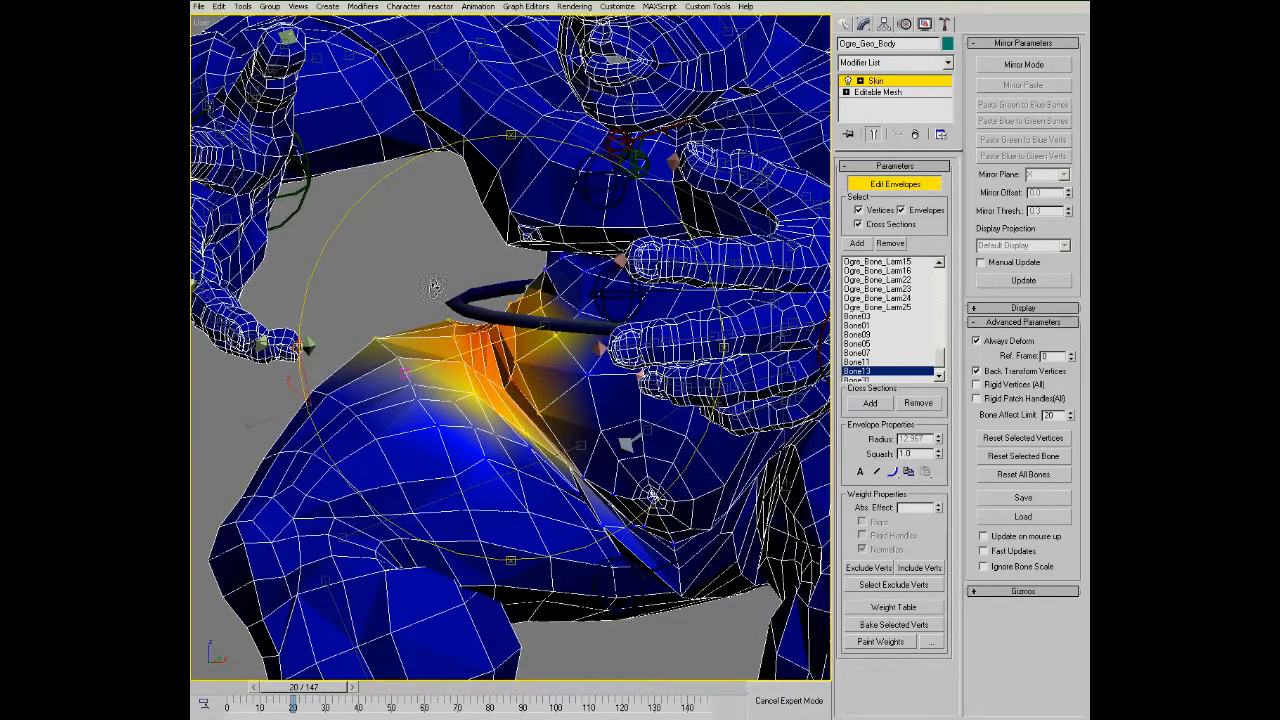
middle_click_drag(530, 402, 590, 363, "alt")
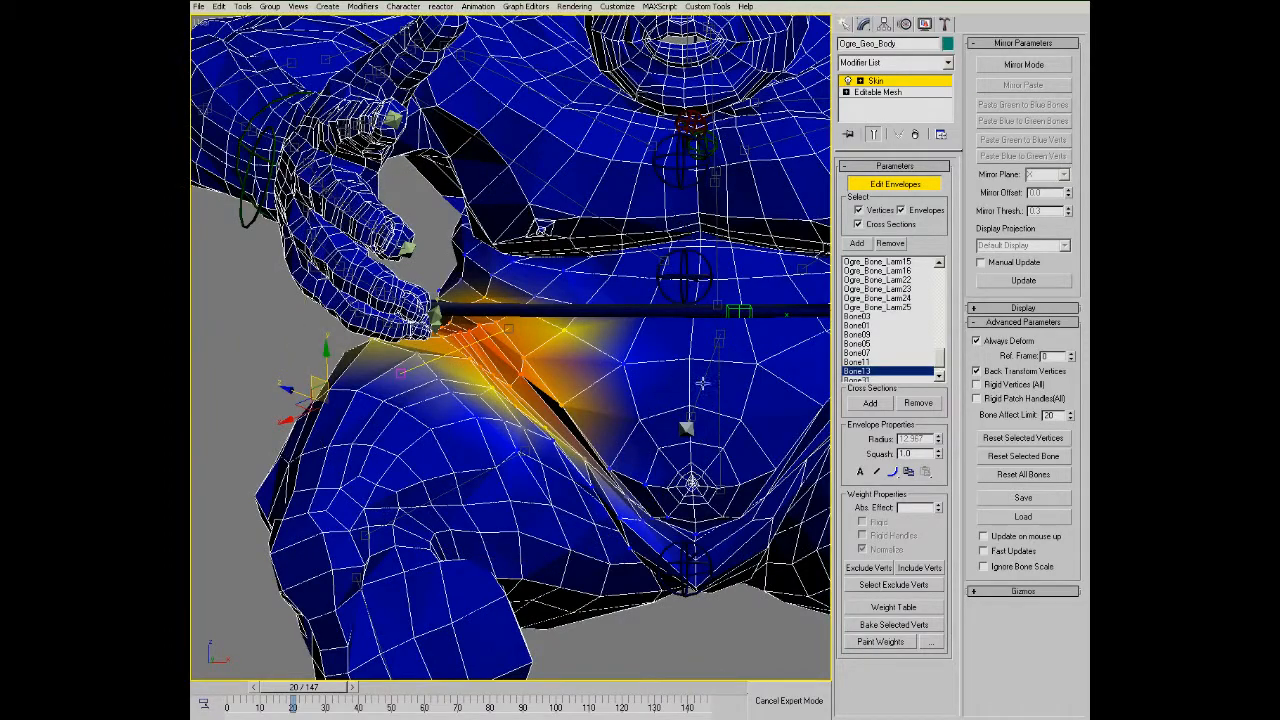
- Show Bone21's weights on the belly, return to frame 0 and examine their spread
left_click(703, 383)
middle_click_drag(703, 383, 634, 430, "alt")
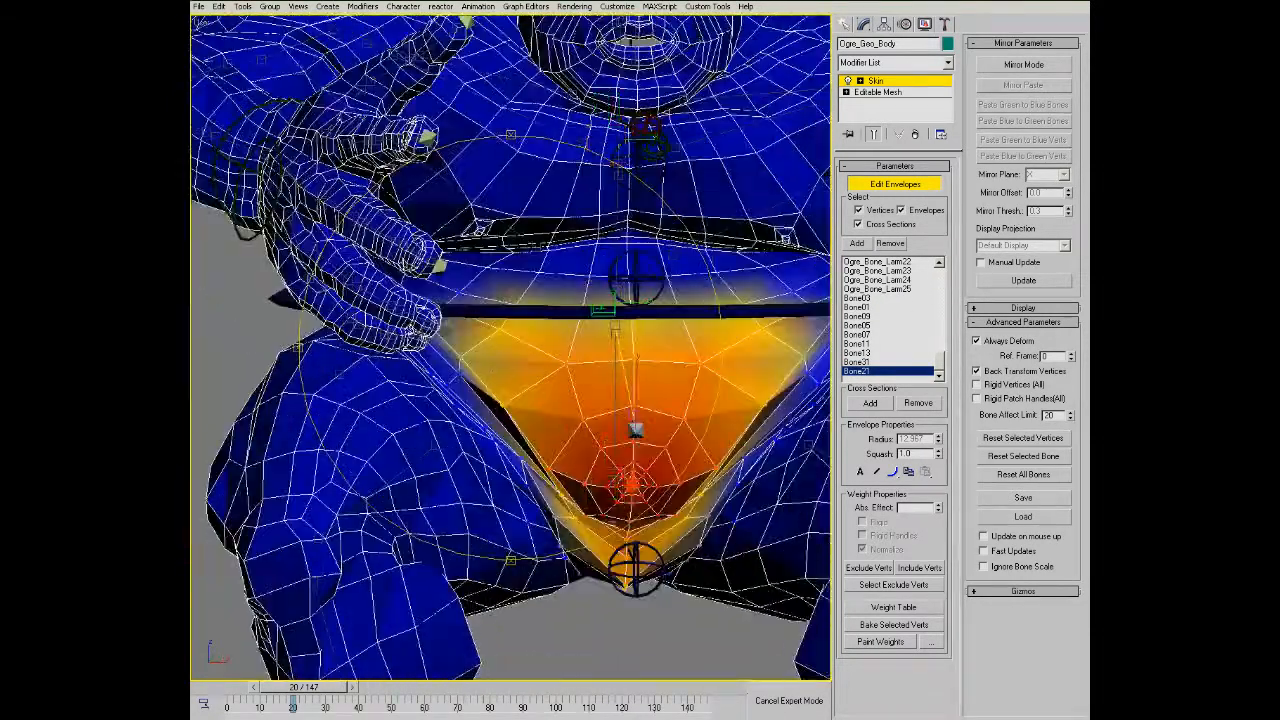
left_click(213, 689)
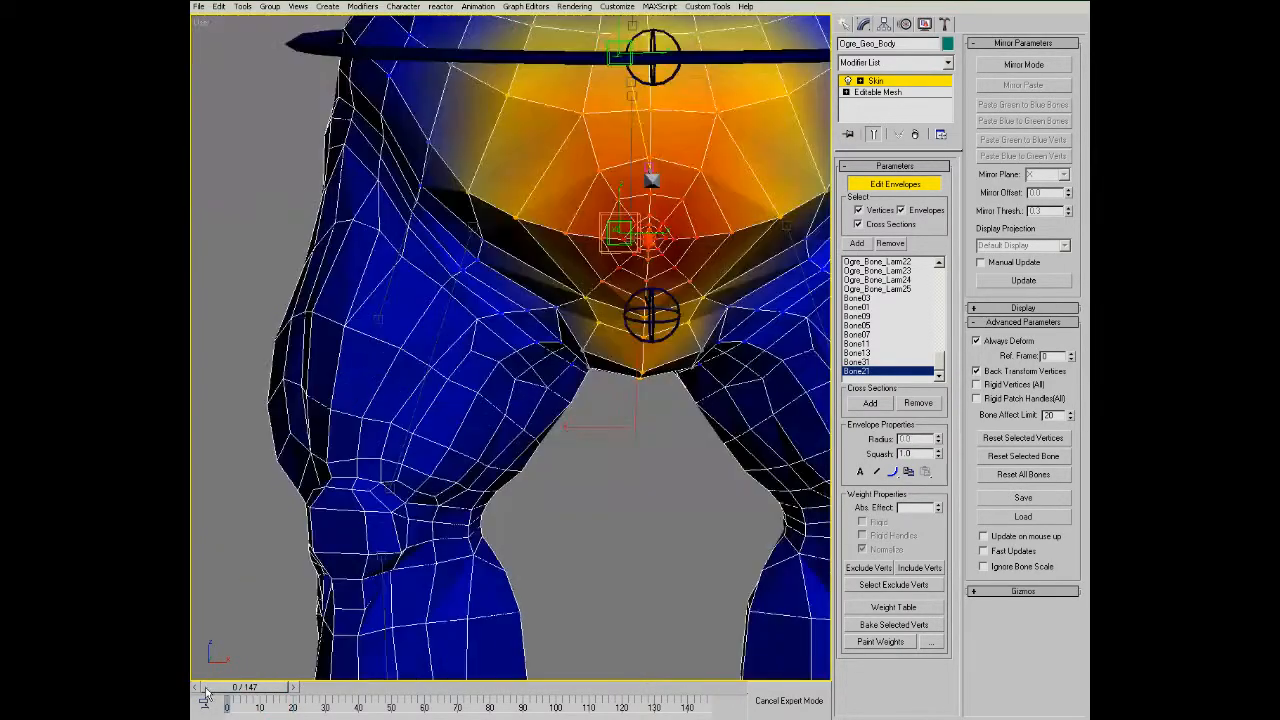
middle_click_drag(554, 363, 589, 329, "alt")
mouse_move(541, 238)
middle_mouse_down()
mouse_move(555, 430)
mouse_move(566, 420)
middle_mouse_up()
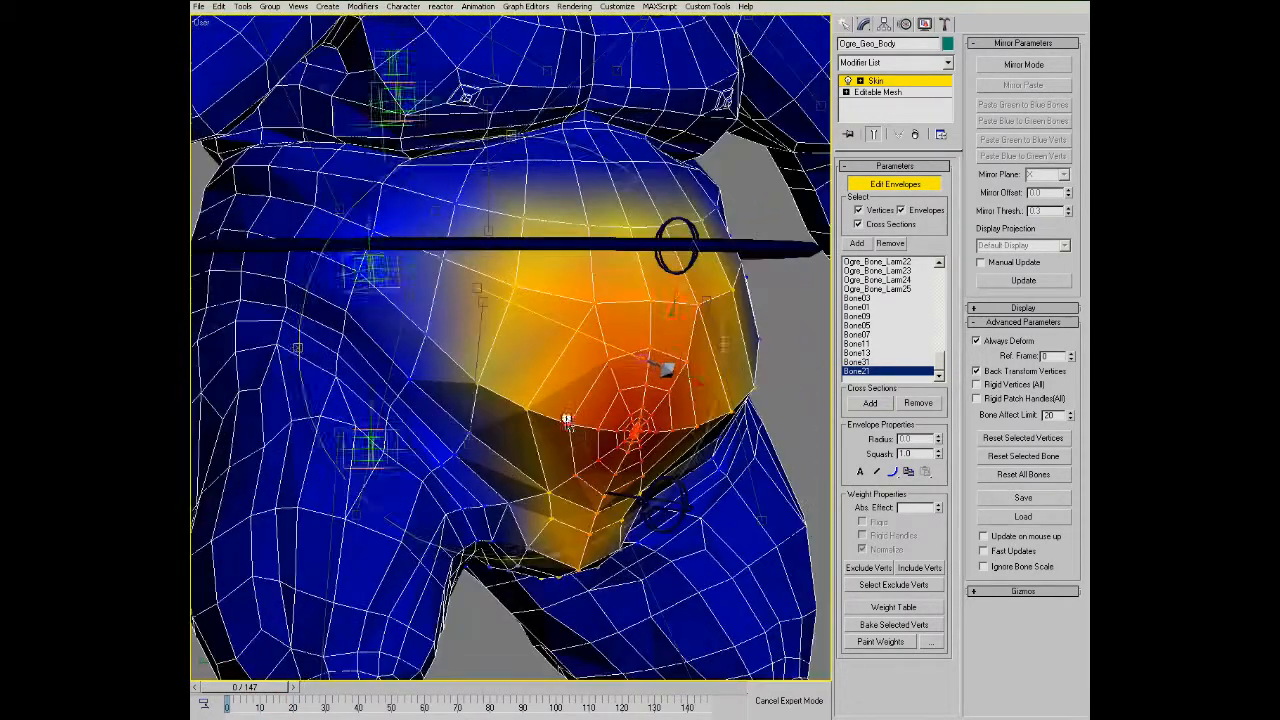
- Leave envelope editing and select the belly bone Bone21 for rotation
key("1")
scroll(512, 278, "up", 2)
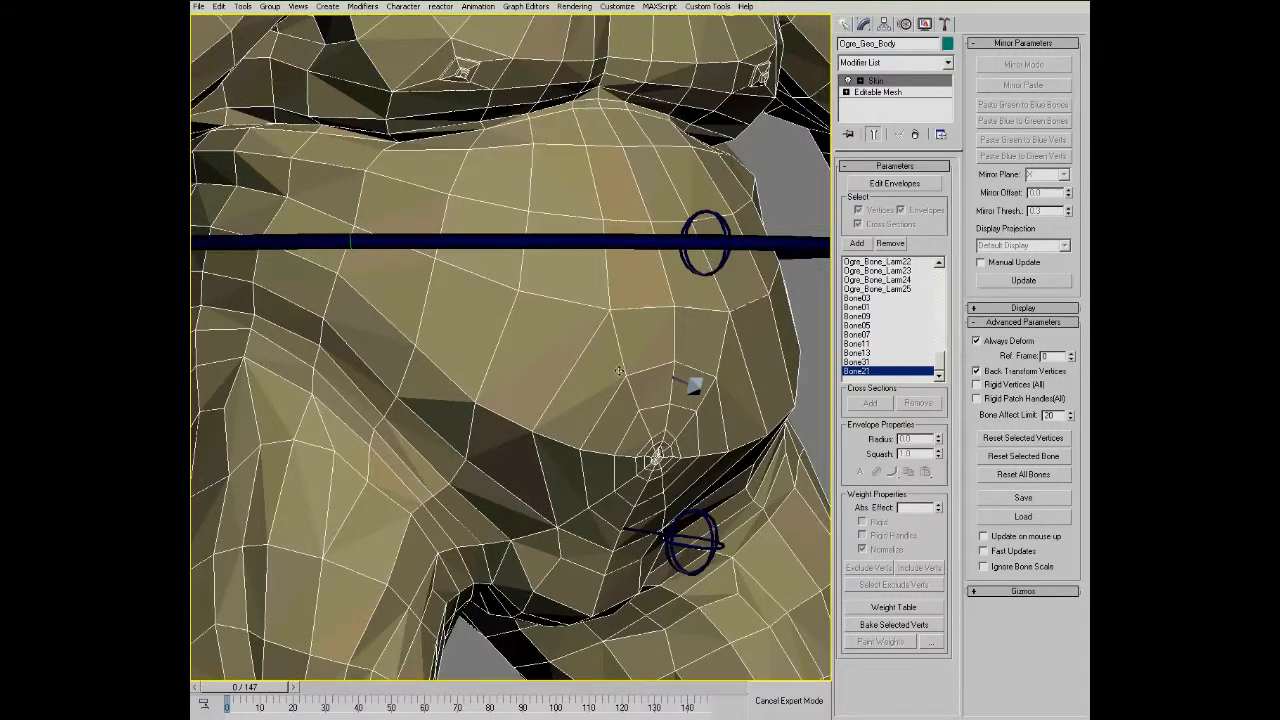
left_click(695, 388)
key("F3")
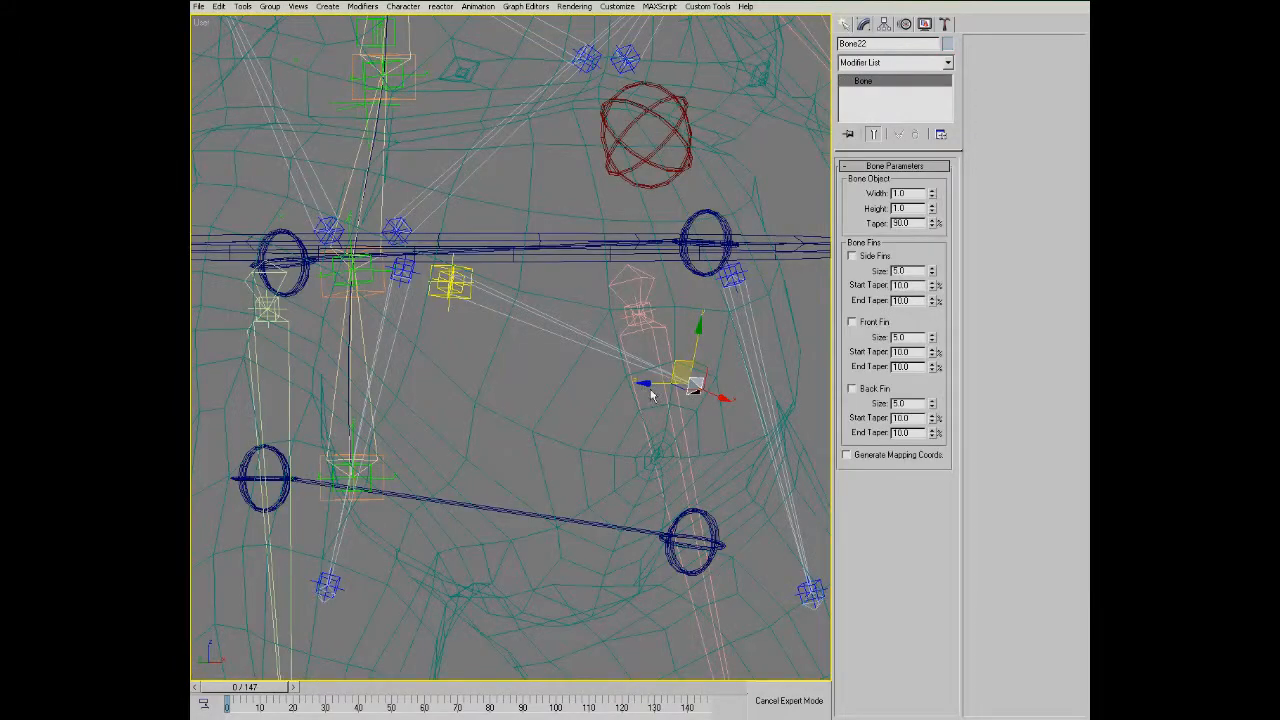
right_click(575, 375)
left_click(588, 440)
key("F3")
- Try rotating the belly bone up and down and check how the stomach deforms from several angles
left_click_drag(674, 378, 661, 433)
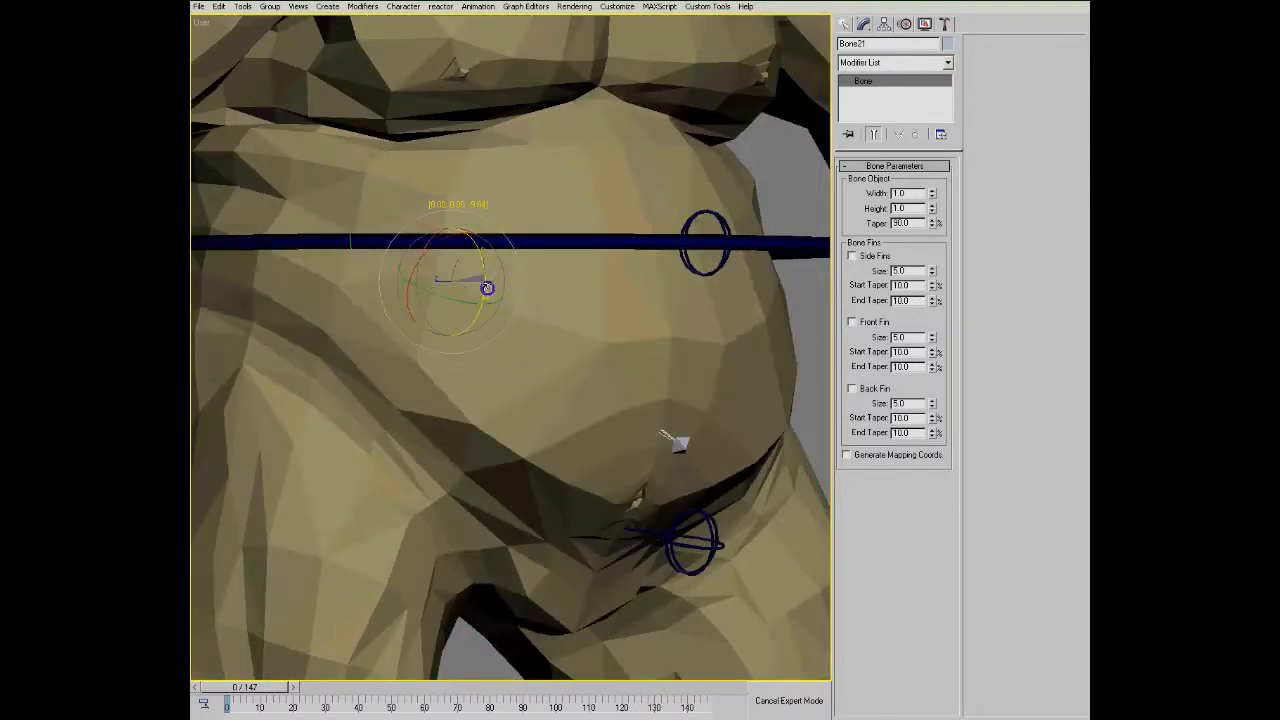
scroll(600, 340, "down", 5)
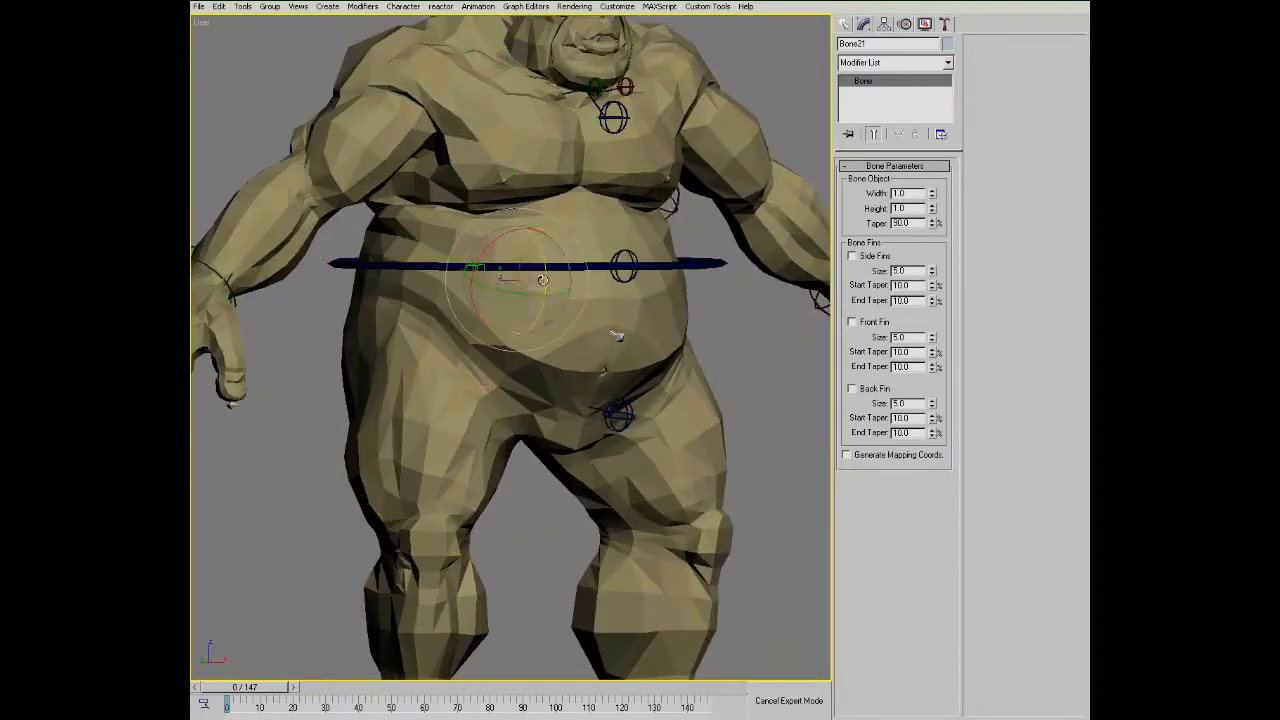
mouse_move(543, 280)
left_mouse_down()
mouse_move(544, 258)
mouse_move(542, 308)
mouse_move(542, 240)
mouse_move(543, 304)
mouse_move(543, 280)
left_mouse_up()
key("ctrl+r")
middle_click_drag(581, 381, 573, 368, "alt")
mouse_move(543, 273)
left_mouse_down()
mouse_move(546, 257)
mouse_move(543, 286)
mouse_move(543, 272)
left_mouse_up()
middle_click_drag(604, 362, 549, 400)
key("ctrl+r")
left_click_drag(549, 400, 488, 394)
middle_click_drag(494, 387, 554, 414, "alt")
mouse_move(519, 315)
left_mouse_down()
mouse_move(509, 360)
mouse_move(516, 327)
mouse_move(513, 340)
left_mouse_up()
- Test a small rotation of the belly bone in wireframe, cancel it and restore the shaded display
key("F3")
scroll(455, 355, "up", 2)
mouse_move(455, 350)
middle_mouse_down("alt")
mouse_move(425, 346)
mouse_move(467, 374)
mouse_move(466, 342)
middle_mouse_up("alt")
mouse_move(522, 318)
left_mouse_down()
mouse_move(522, 345)
mouse_move(522, 309)
left_mouse_up()
right_click(522, 309)
key("F3")
middle_click_drag(557, 396, 558, 395, "alt")
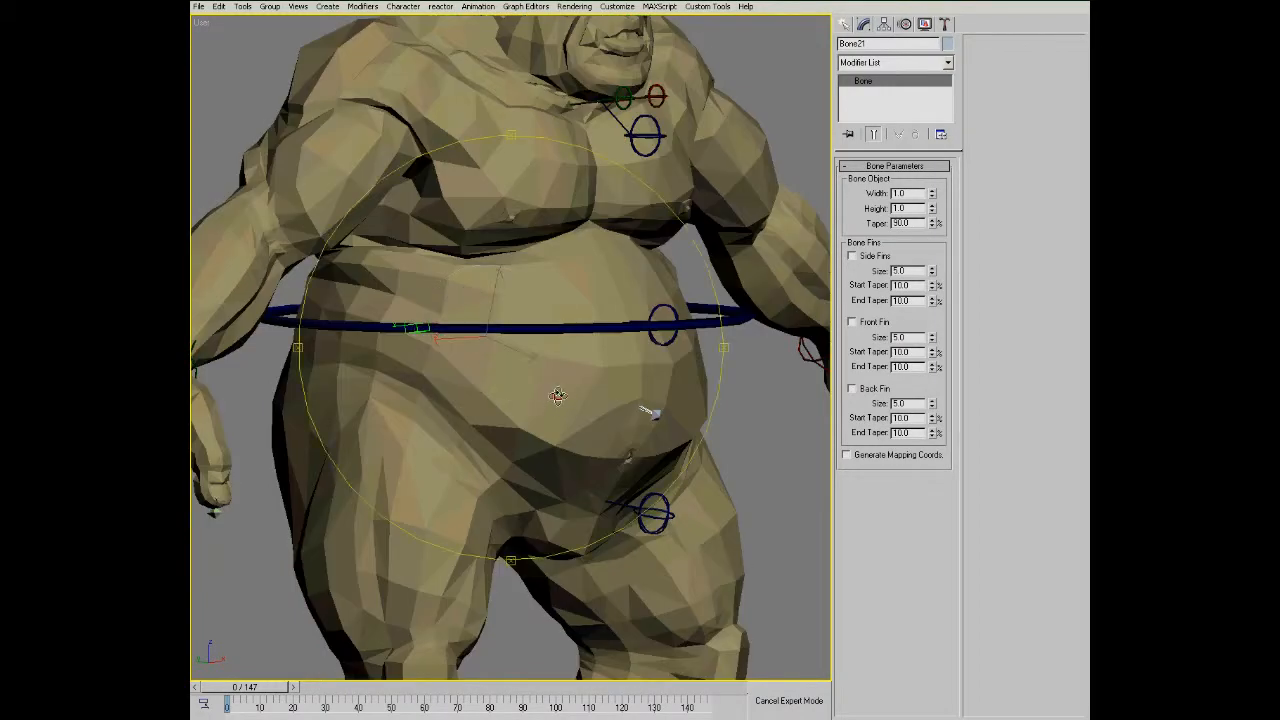
- Try further belly bone rotations from the front, checking the stomach's movement in both wireframe and shaded display
mouse_move(648, 412)
left_mouse_down()
mouse_move(603, 417)
mouse_move(690, 407)
mouse_move(560, 440)
mouse_move(674, 409)
mouse_move(606, 420)
mouse_move(671, 409)
mouse_move(611, 417)
mouse_move(648, 412)
left_mouse_up()
middle_click_drag(555, 390, 509, 377, "alt")
left_click_drag(504, 343, 669, 478)
key("F3")
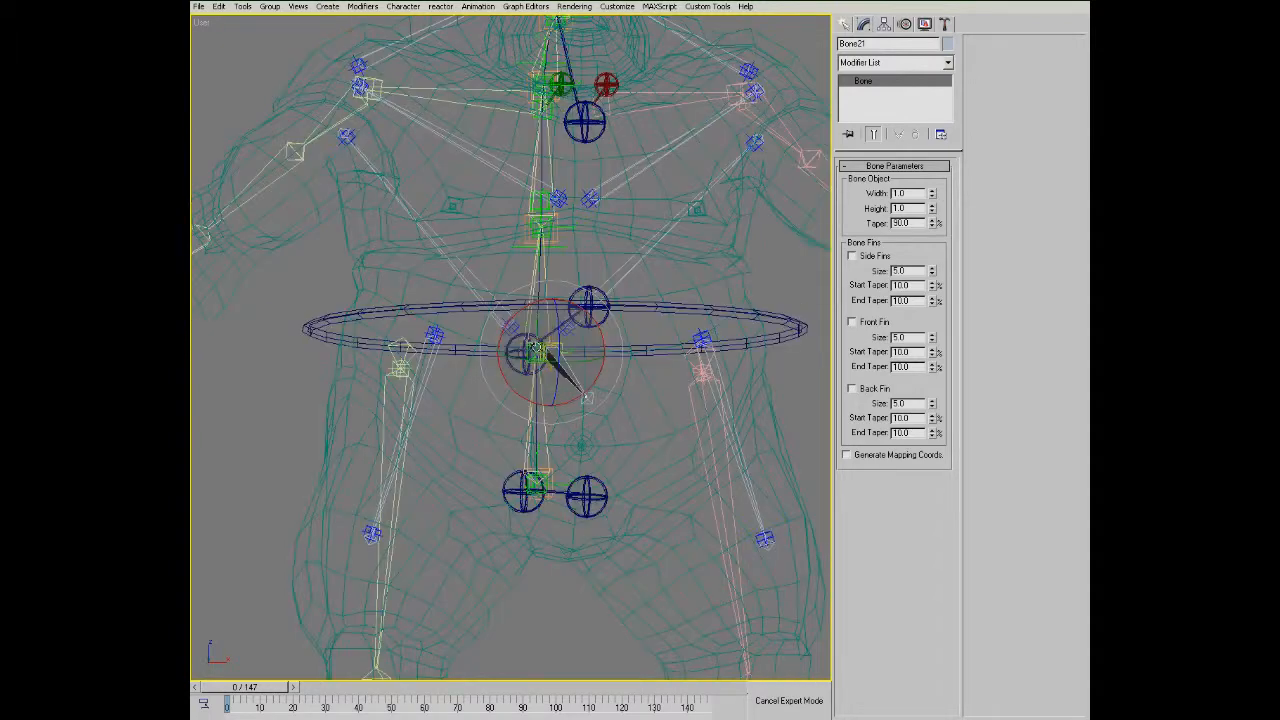
left_click_drag(532, 334, 524, 352)
middle_click_drag(552, 390, 566, 402, "alt")
key("F3")
scroll(482, 356, "down", 3)
mouse_move(474, 356)
middle_mouse_down("alt")
mouse_move(624, 343)
mouse_move(488, 364)
mouse_move(640, 380)
mouse_move(503, 366)
mouse_move(586, 389)
mouse_move(614, 330)
middle_mouse_up("alt")
scroll(530, 360, "up", 3)
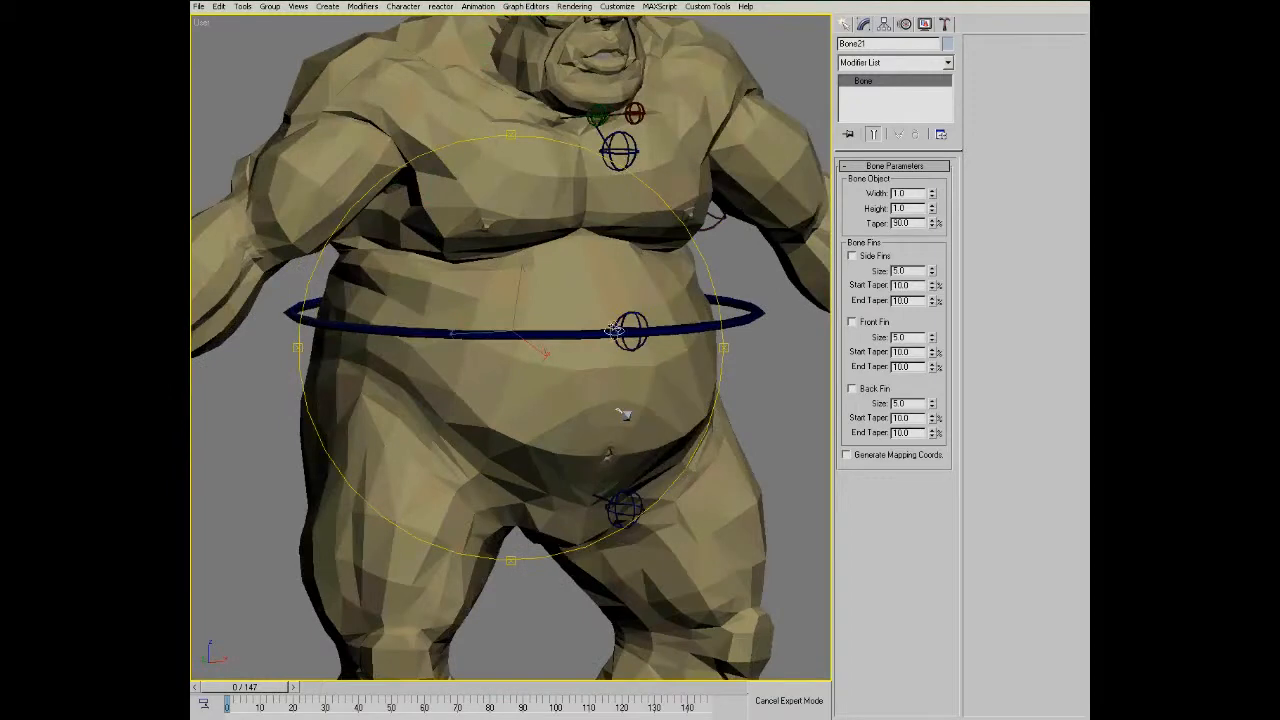
- Try small rotations of the belly bone from the front and three-quarter views, cancelling each one
middle_click_drag(554, 404, 512, 388, "alt")
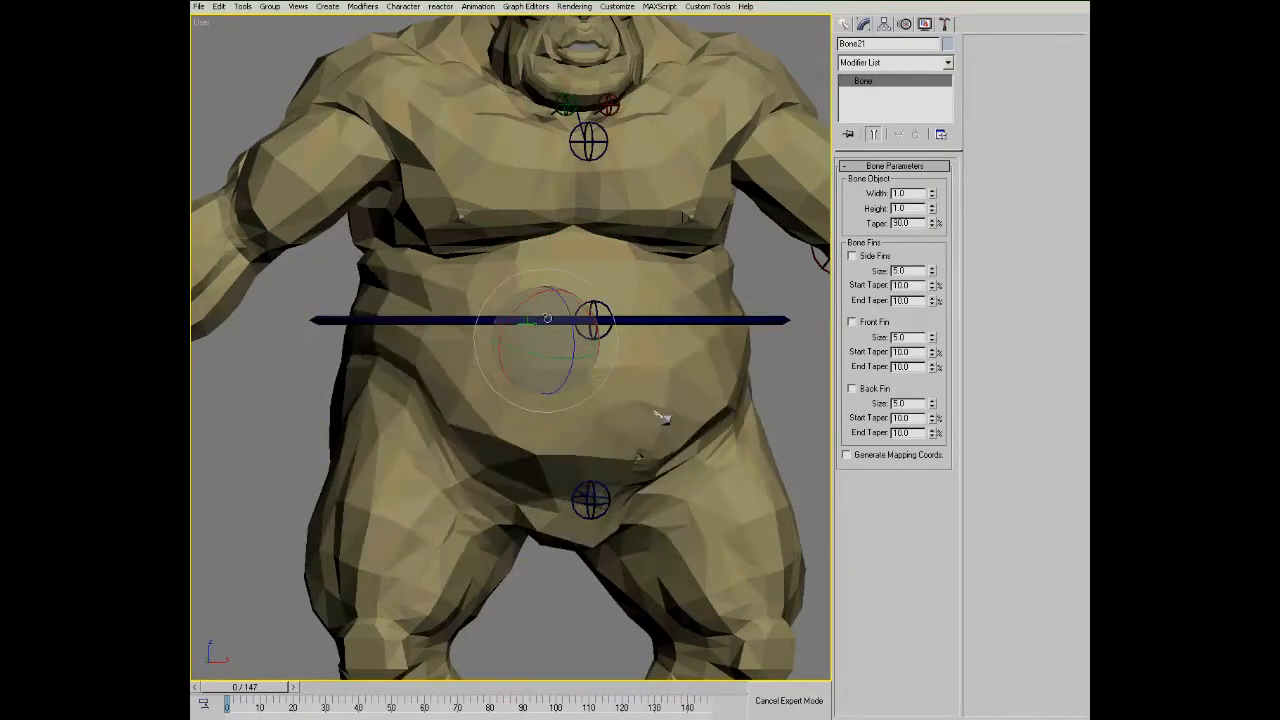
left_click_drag(531, 341, 566, 342)
right_click(566, 342)
middle_click_drag(583, 382, 582, 318, "alt")
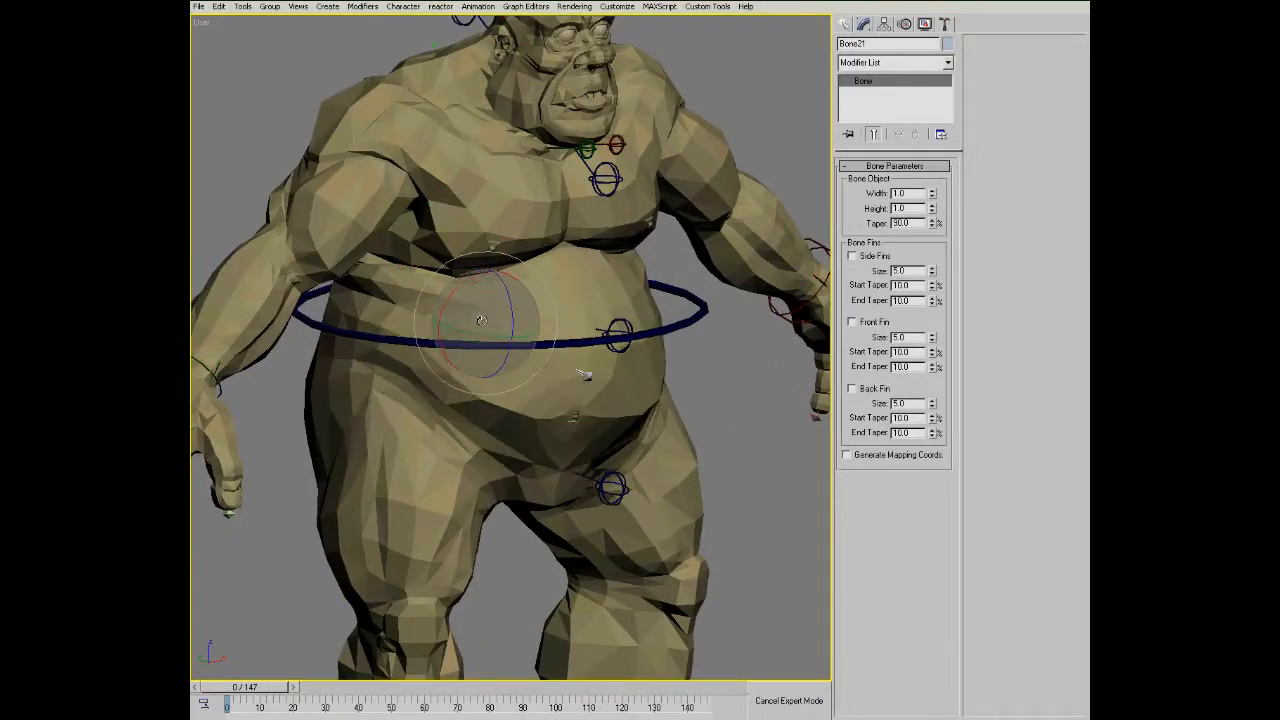
left_click_drag(475, 318, 486, 323)
right_click(486, 323)
- Bring the whole ogre into view and advance the animation to frame 71
middle_click_drag(592, 322, 573, 353, "alt")
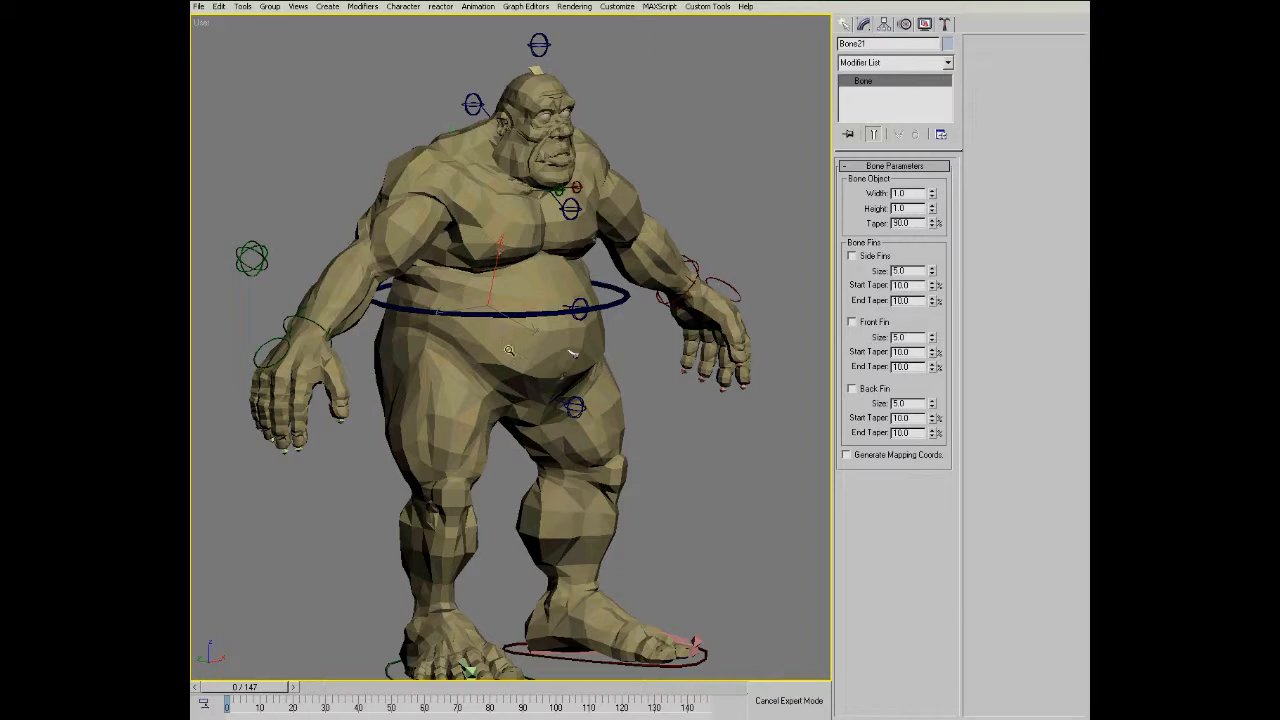
middle_click_drag(555, 378, 487, 319)
mouse_move(524, 383)
middle_mouse_down("alt")
mouse_move(602, 378)
mouse_move(574, 371)
mouse_move(561, 394)
mouse_move(573, 383)
mouse_move(495, 366)
mouse_move(539, 389)
middle_mouse_up("alt")
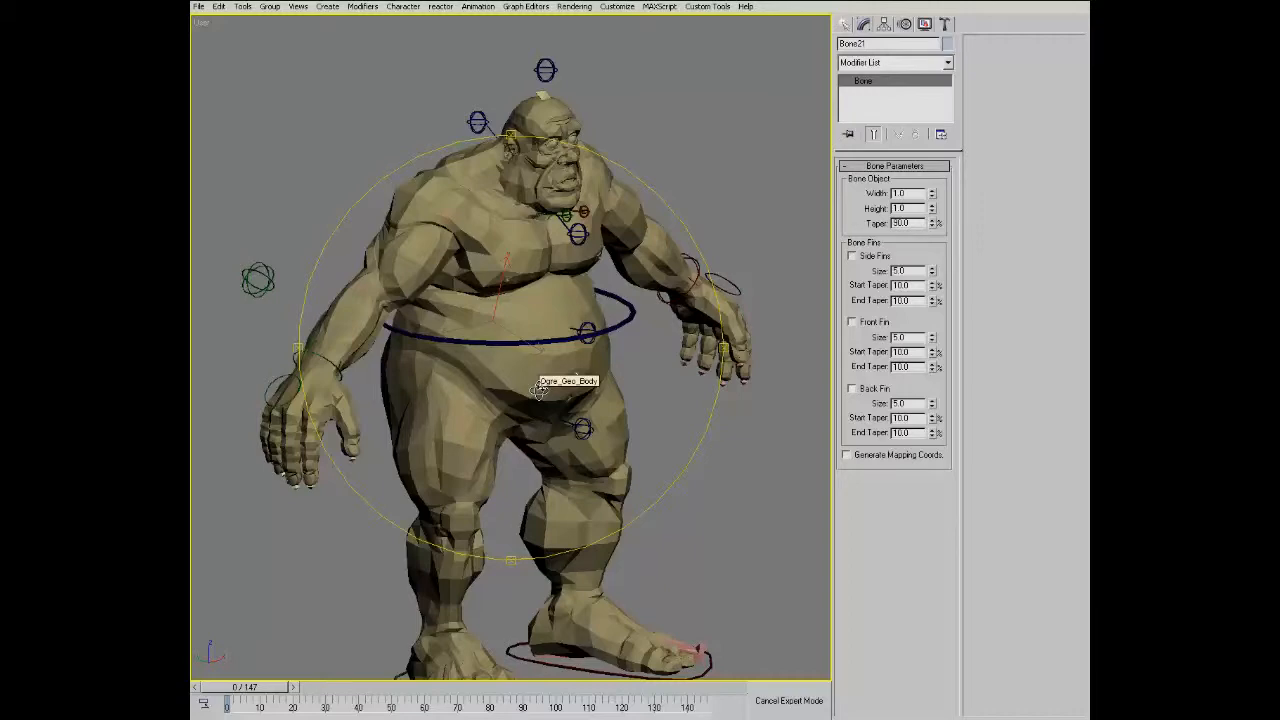
left_click_drag(543, 332, 525, 352)
left_click_drag(297, 690, 467, 705)
- Select the head control CNT06 and rotate it to turn the ogre's head, checking from behind and in front
key("ctrl+r")
left_click_drag(648, 394, 553, 245)
left_click(531, 122)
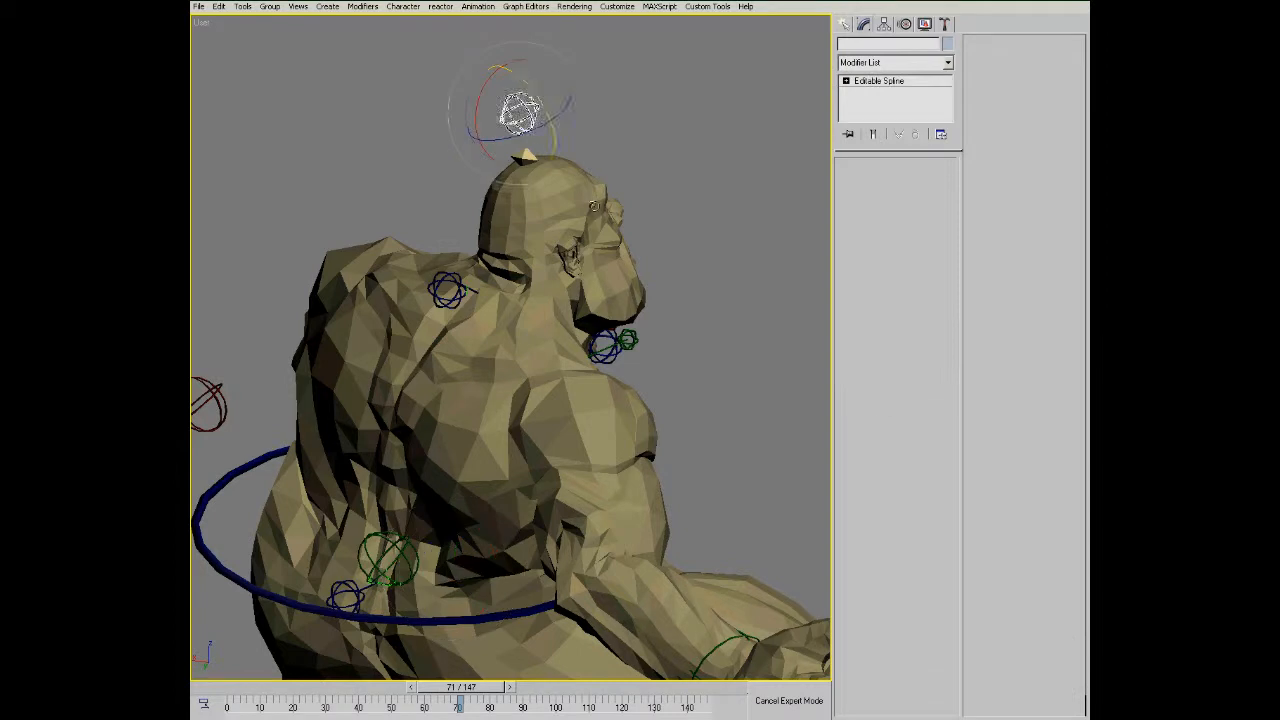
right_click(590, 220)
left_click(618, 254)
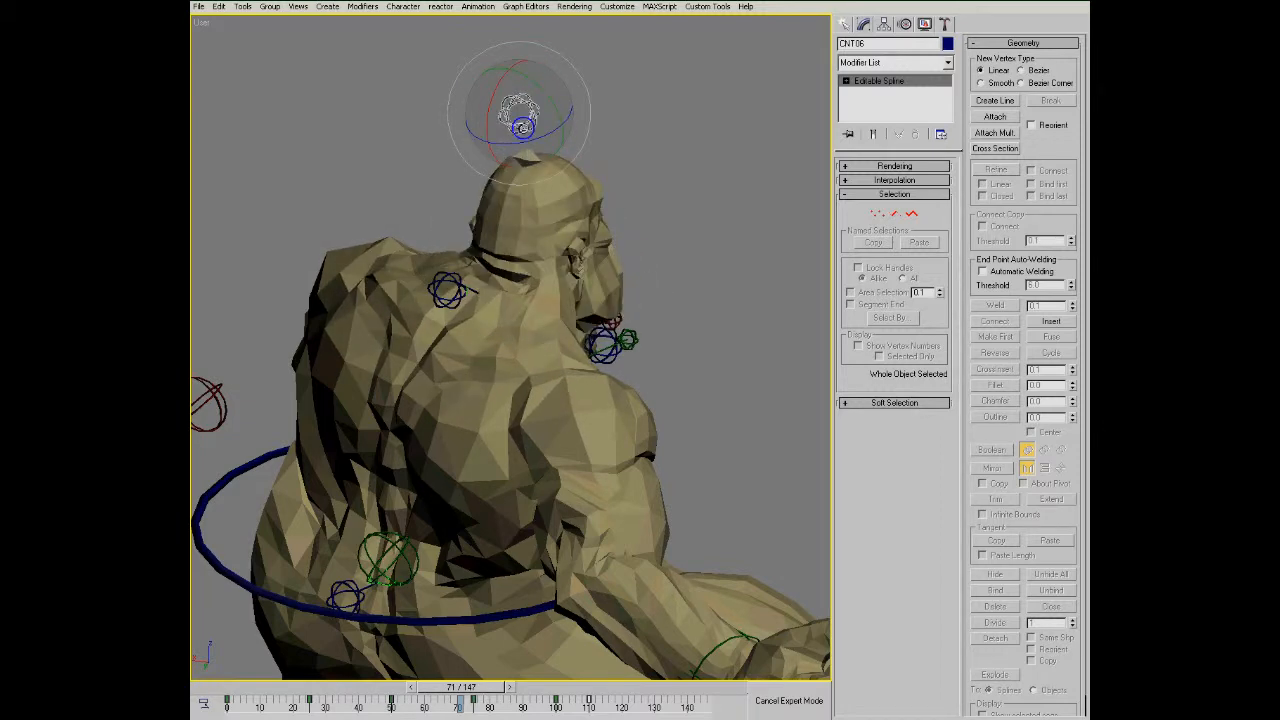
middle_click_drag(568, 397, 640, 436, "alt")
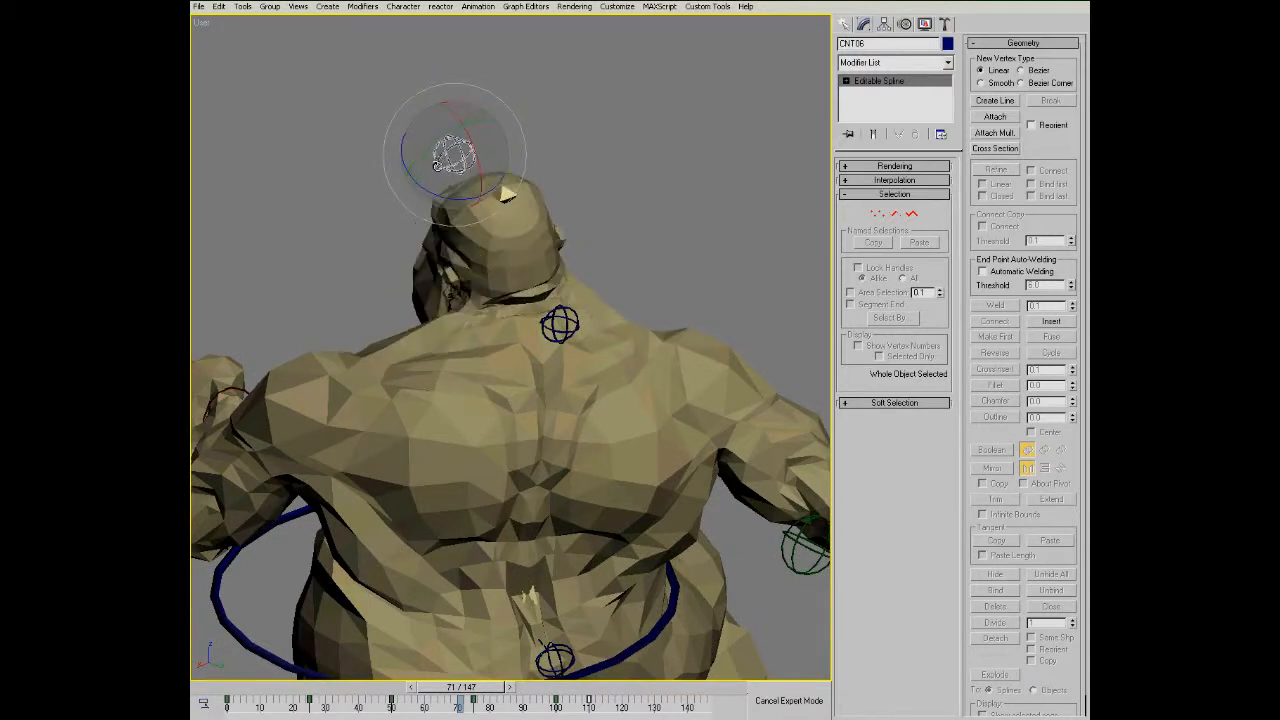
mouse_move(416, 153)
left_mouse_down()
mouse_move(503, 184)
mouse_move(418, 151)
left_mouse_up()
middle_click_drag(397, 333, 511, 300, "alt")
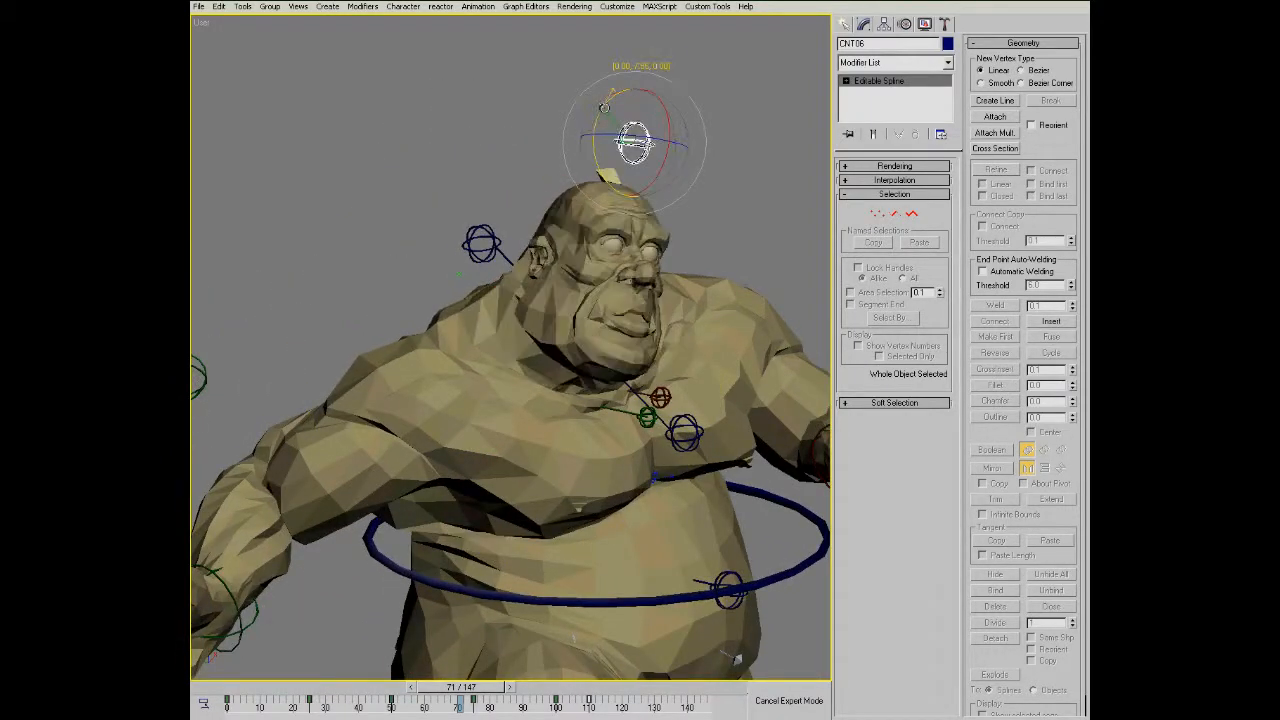
- Select the upper-back control CNT01 and rotate it to test the torso's deformation from the front and back
left_click(494, 243)
left_click_drag(502, 274, 514, 246)
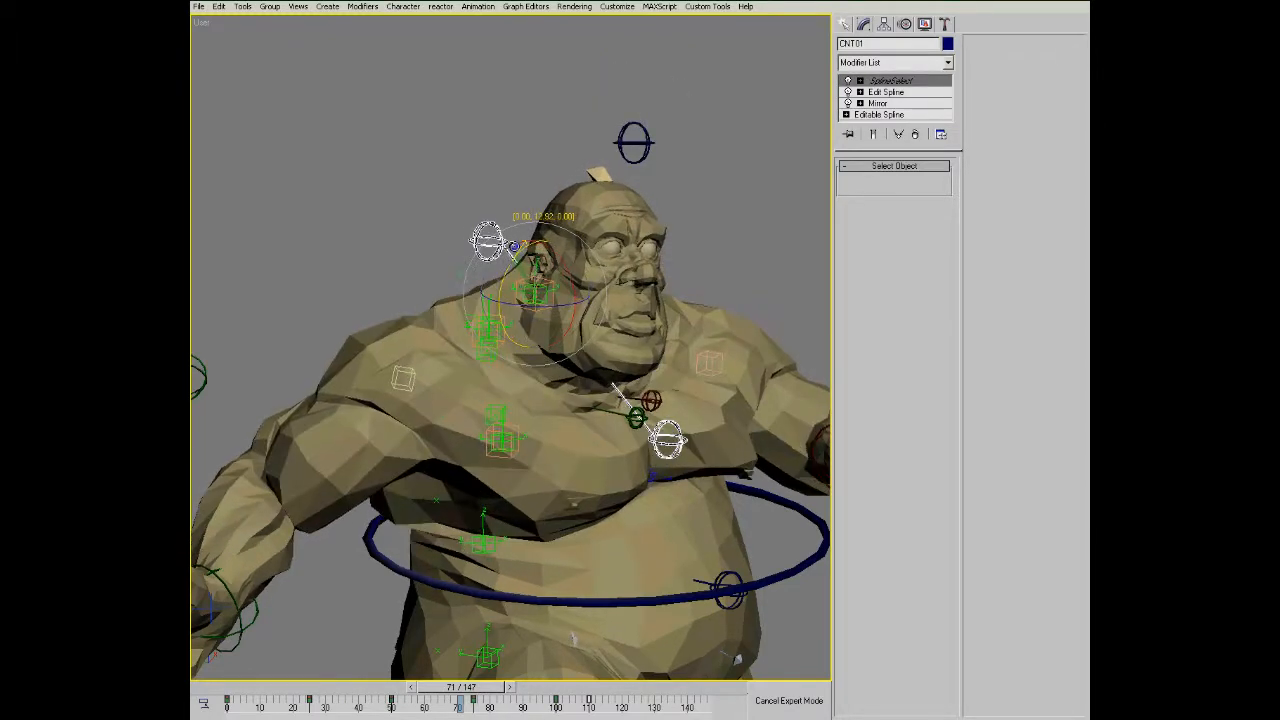
left_click_drag(585, 398, 580, 418)
middle_click_drag(560, 410, 525, 287, "alt")
mouse_move(466, 193)
left_mouse_down()
mouse_move(460, 212)
mouse_move(436, 180)
mouse_move(402, 193)
mouse_move(449, 214)
mouse_move(430, 205)
mouse_move(462, 198)
left_mouse_up()
mouse_move(600, 339)
middle_mouse_down()
mouse_move(554, 266)
mouse_move(572, 337)
mouse_move(592, 345)
middle_mouse_up()
scroll(554, 266, "down", 2)
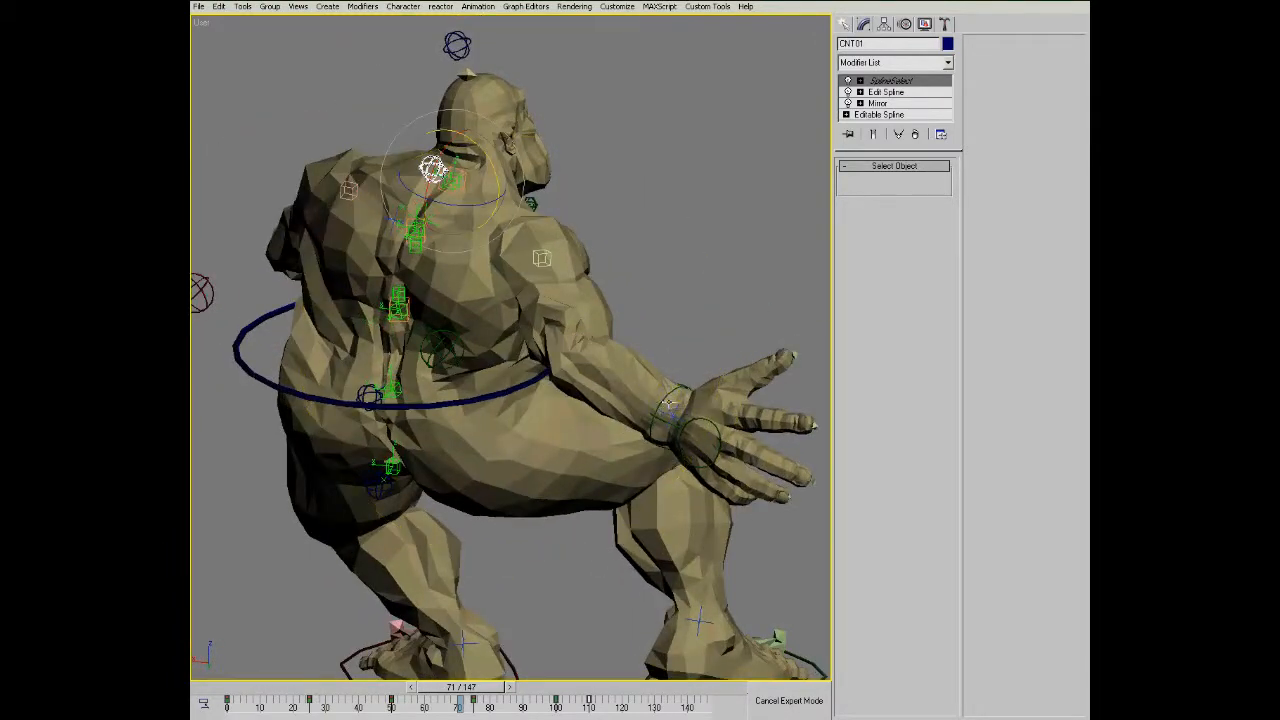
- Select the wrist control CNT04 and move it to test how the arm follows from behind
left_click(679, 391)
middle_click_drag(690, 394, 634, 386)
right_click(617, 379)
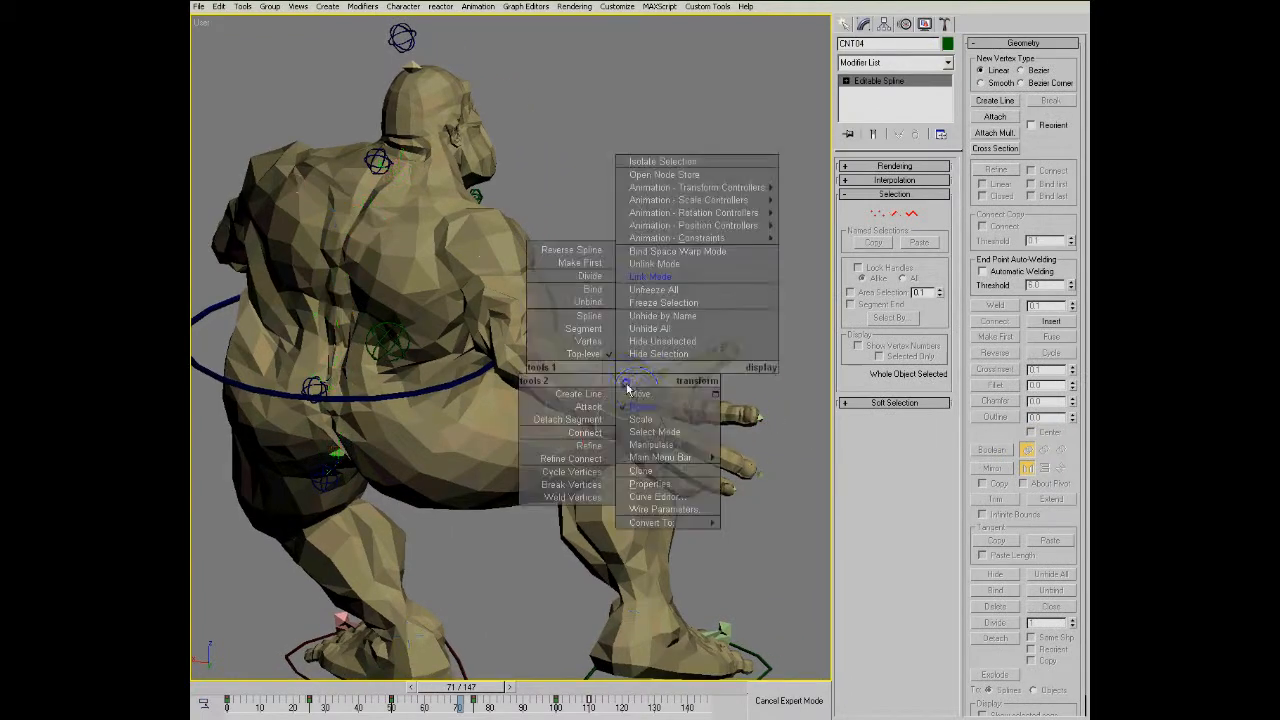
left_click(637, 393)
left_click_drag(678, 298, 641, 333)
left_click_drag(628, 253, 656, 313)
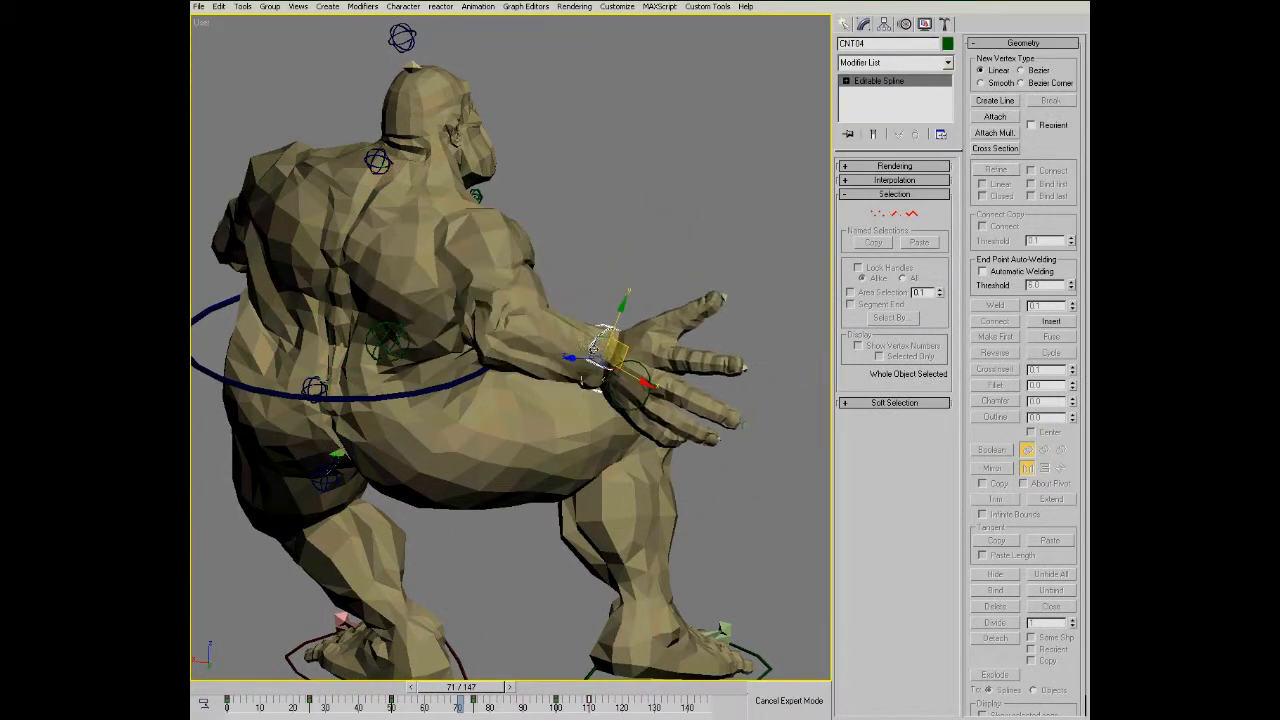
left_click_drag(621, 373, 669, 426)
- Move the wrist control CNT04 again from front and raised views to test the arm's deformation
middle_click_drag(672, 410, 600, 315, "alt")
middle_click_drag(600, 315, 426, 323)
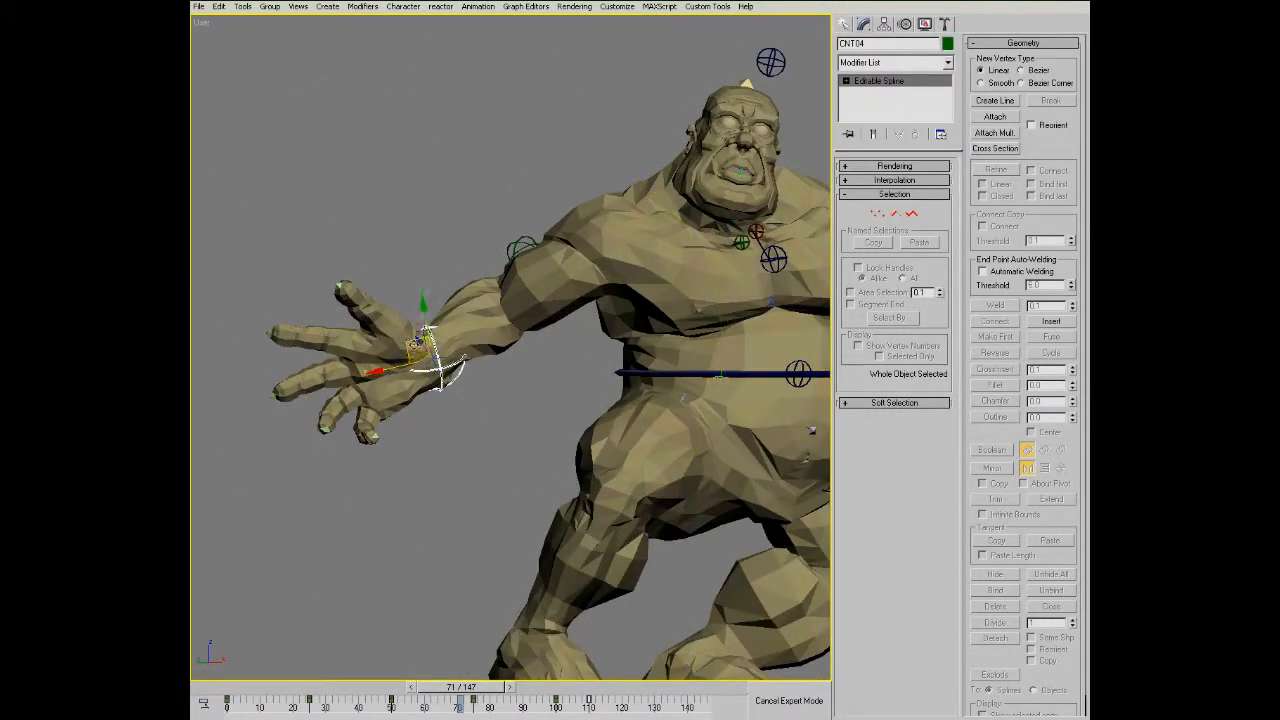
mouse_move(410, 338)
left_mouse_down()
mouse_move(457, 243)
mouse_move(386, 263)
mouse_move(486, 357)
mouse_move(412, 342)
mouse_move(424, 344)
left_mouse_up()
middle_click_drag(424, 344, 418, 384, "alt")
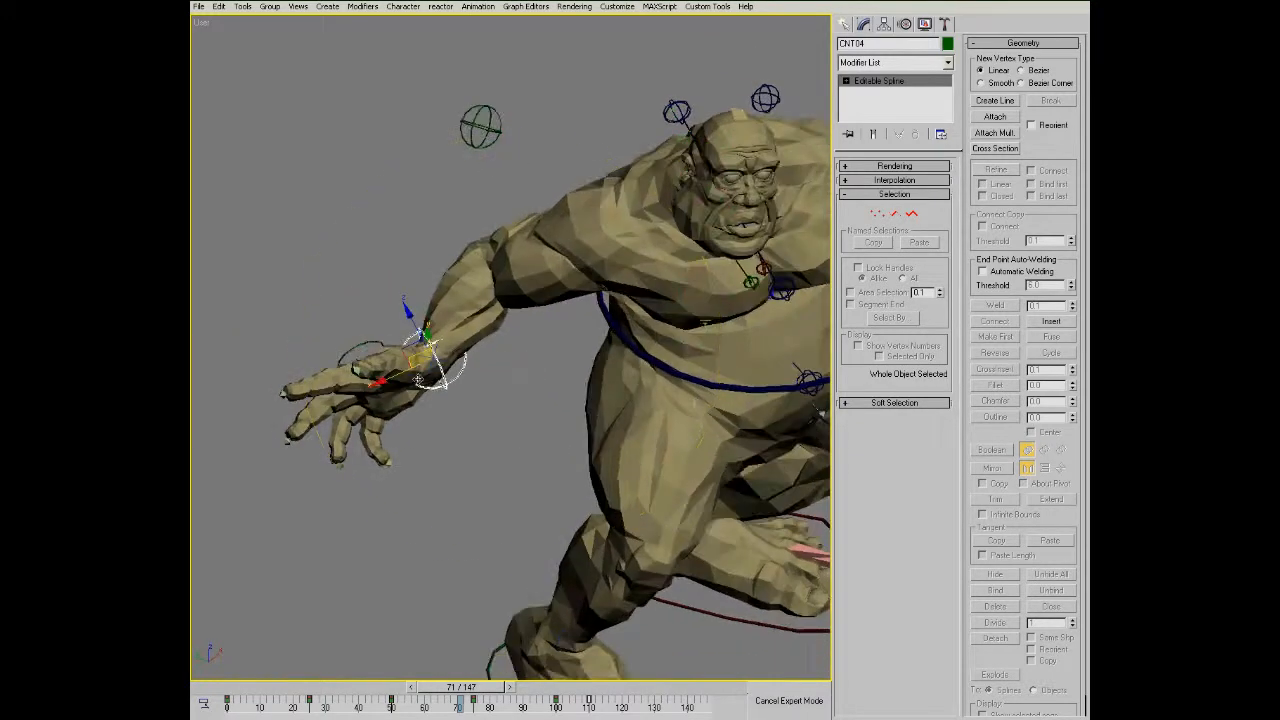
left_click_drag(402, 346, 432, 376)
- Select the small shoulder control Pin_CNT01 below the chin and rotate it
right_click(698, 334)
left_click(760, 378)
left_click(751, 284)
right_click(731, 330)
left_click(749, 361)
left_click_drag(745, 283, 762, 282)
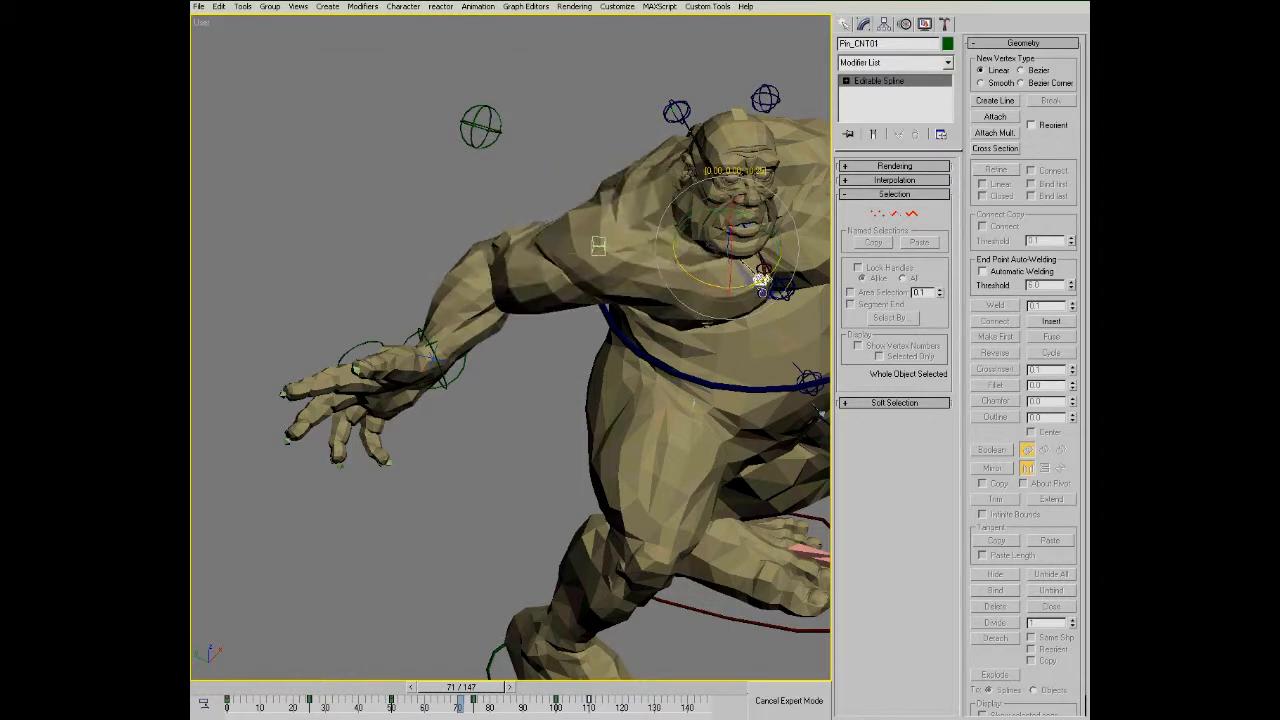
- Return the animation to frame 0 and view the ogre's shoulder from the side
middle_click_drag(569, 326, 406, 552)
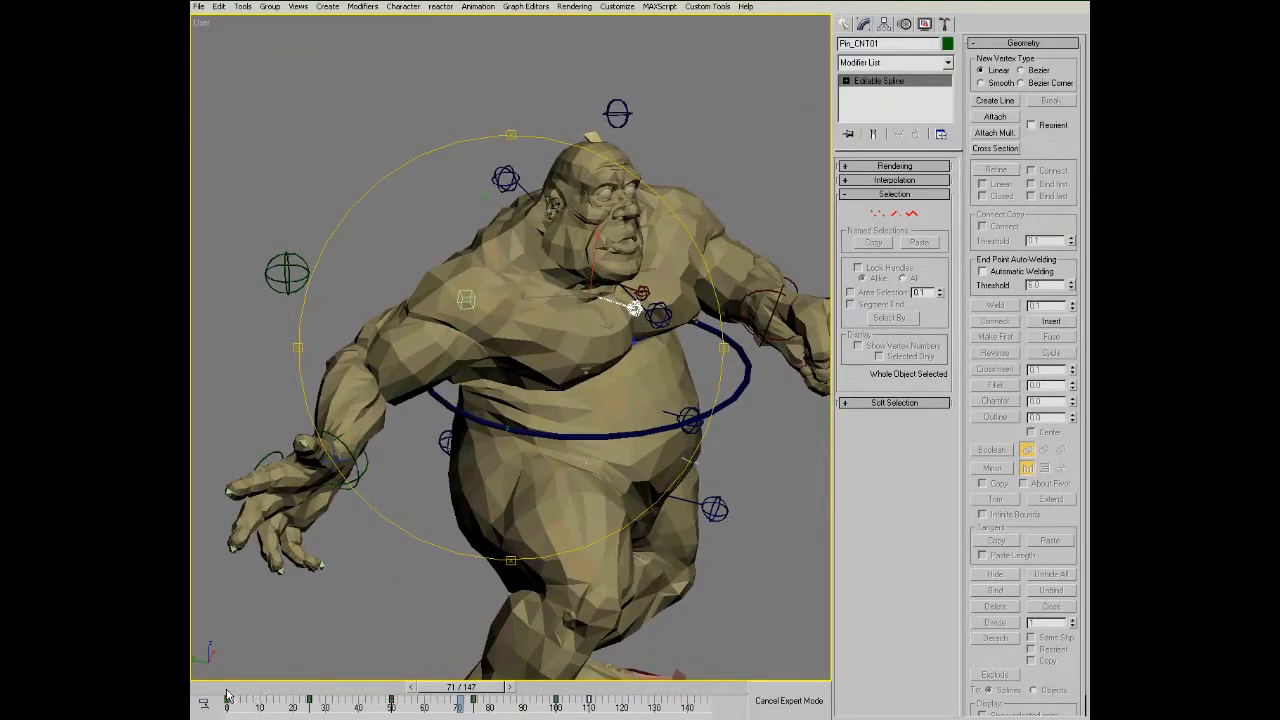
middle_click_drag(524, 368, 608, 218, "alt")
left_click_drag(618, 225, 617, 229)
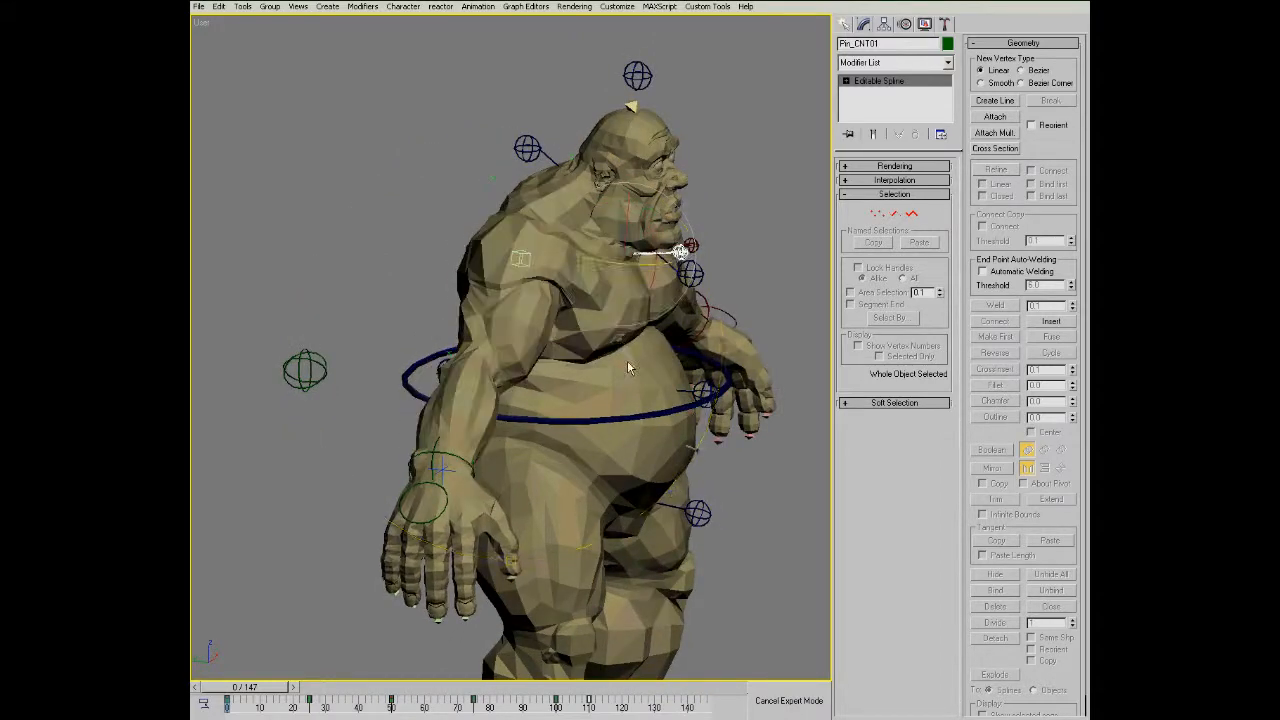
middle_click_drag(627, 360, 586, 343, "alt")
- Try rotating the shoulder control Pin_CNT01 from several angles, checking how the shoulder and chest deform
left_click_drag(629, 236, 647, 262)
middle_click_drag(622, 334, 699, 344, "alt")
left_click_drag(623, 241, 624, 272)
middle_click_drag(647, 333, 616, 338)
middle_click_drag(537, 289, 505, 274, "alt")
middle_click_drag(505, 274, 566, 323)
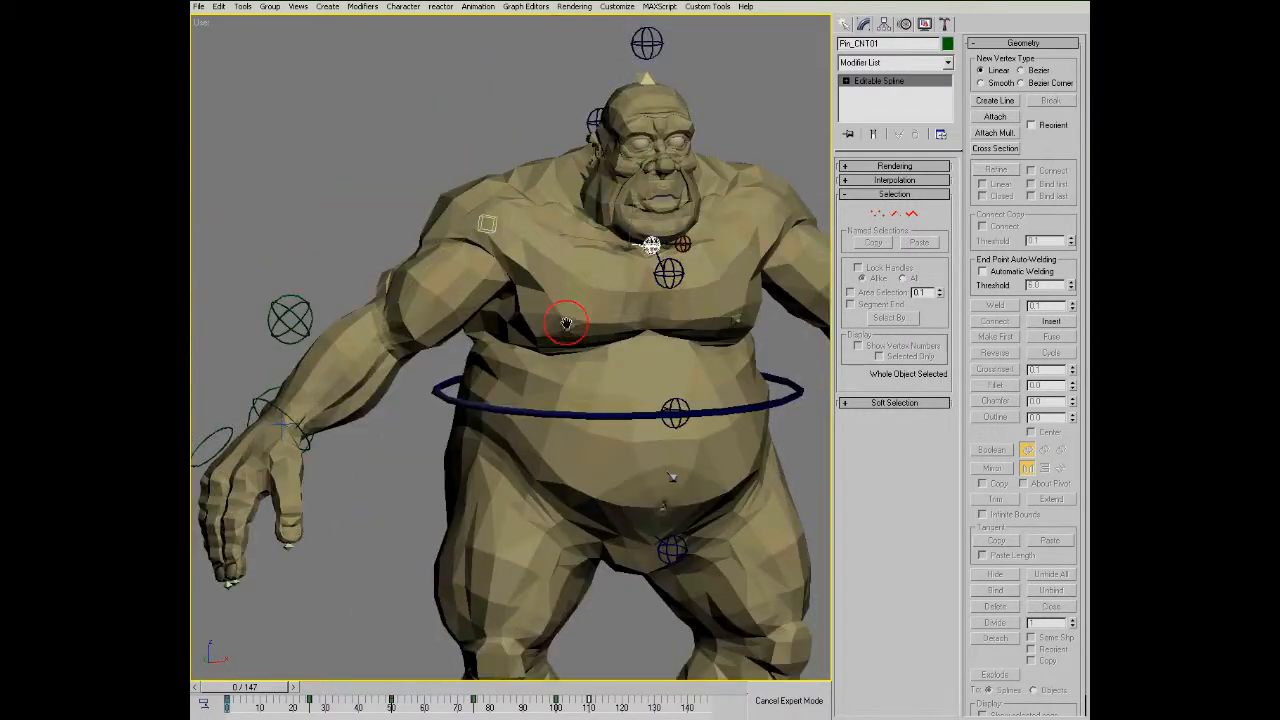
middle_click_drag(638, 239, 662, 224, "alt")
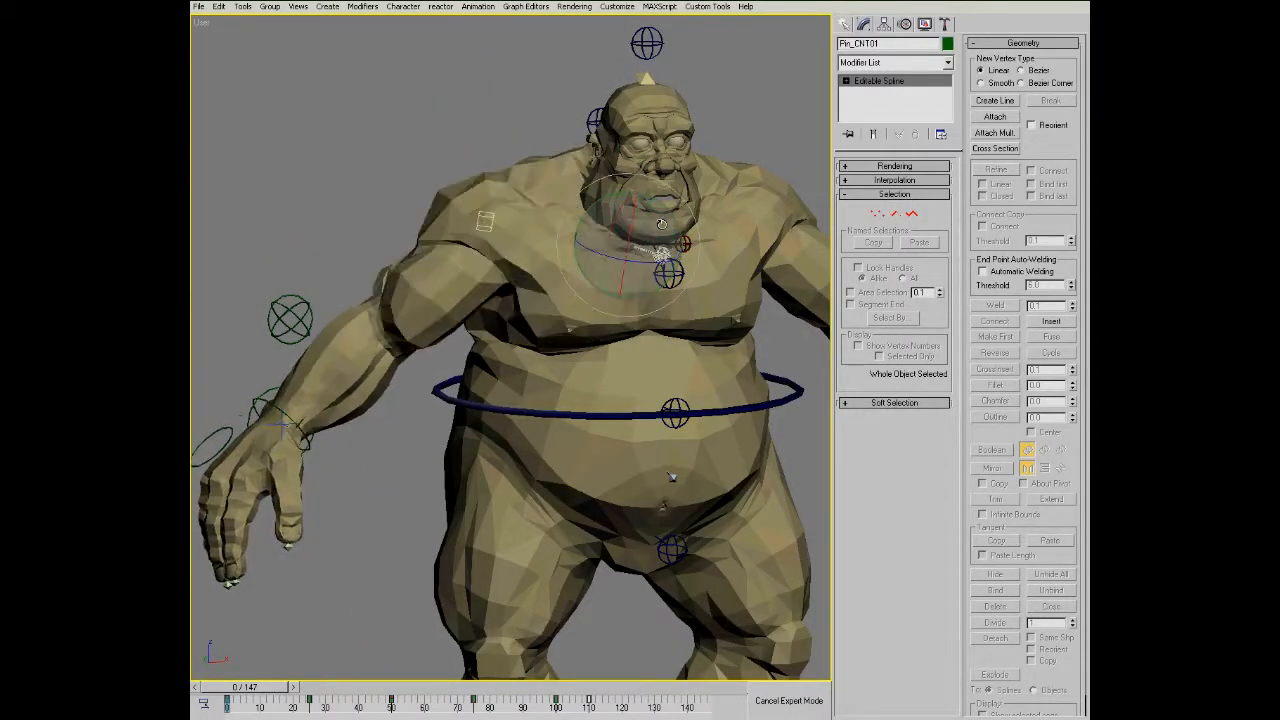
left_click_drag(647, 196, 638, 184)
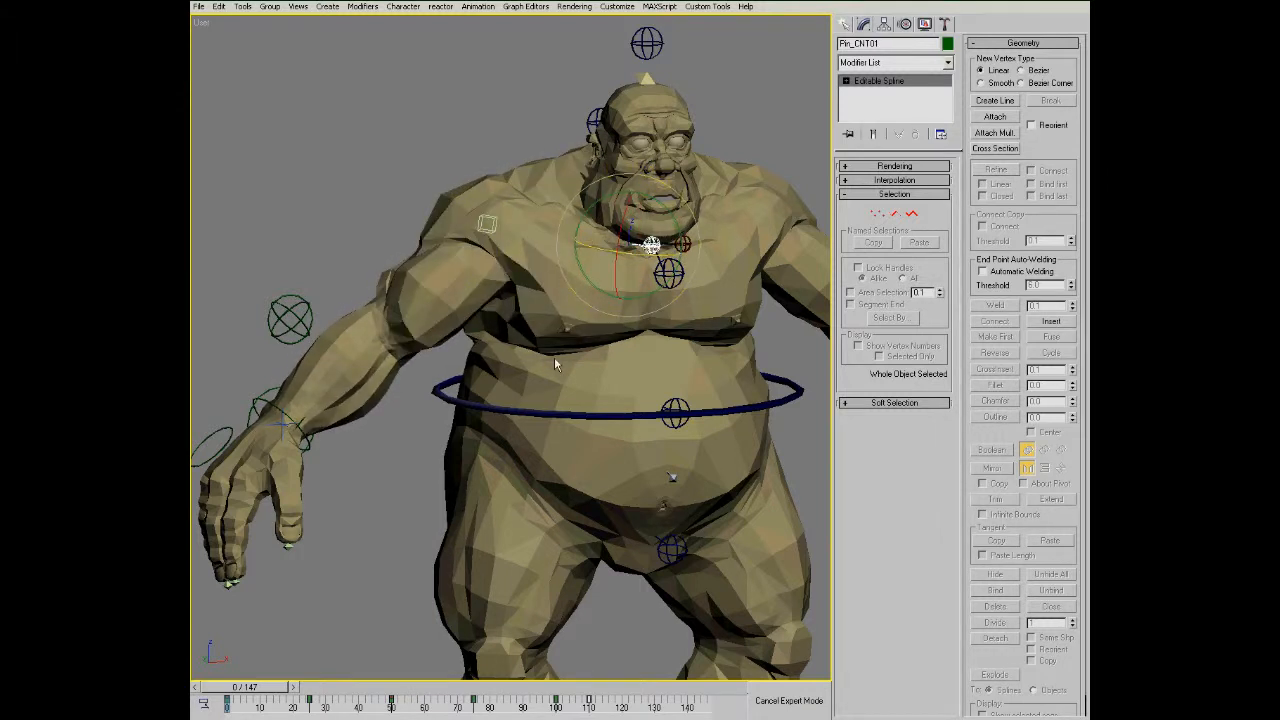
- Examine the full ogre rig at frame 0 from a three-quarter angle
key("ctrl+r")
left_click_drag(606, 316, 604, 342)
left_click_drag(490, 335, 541, 298)
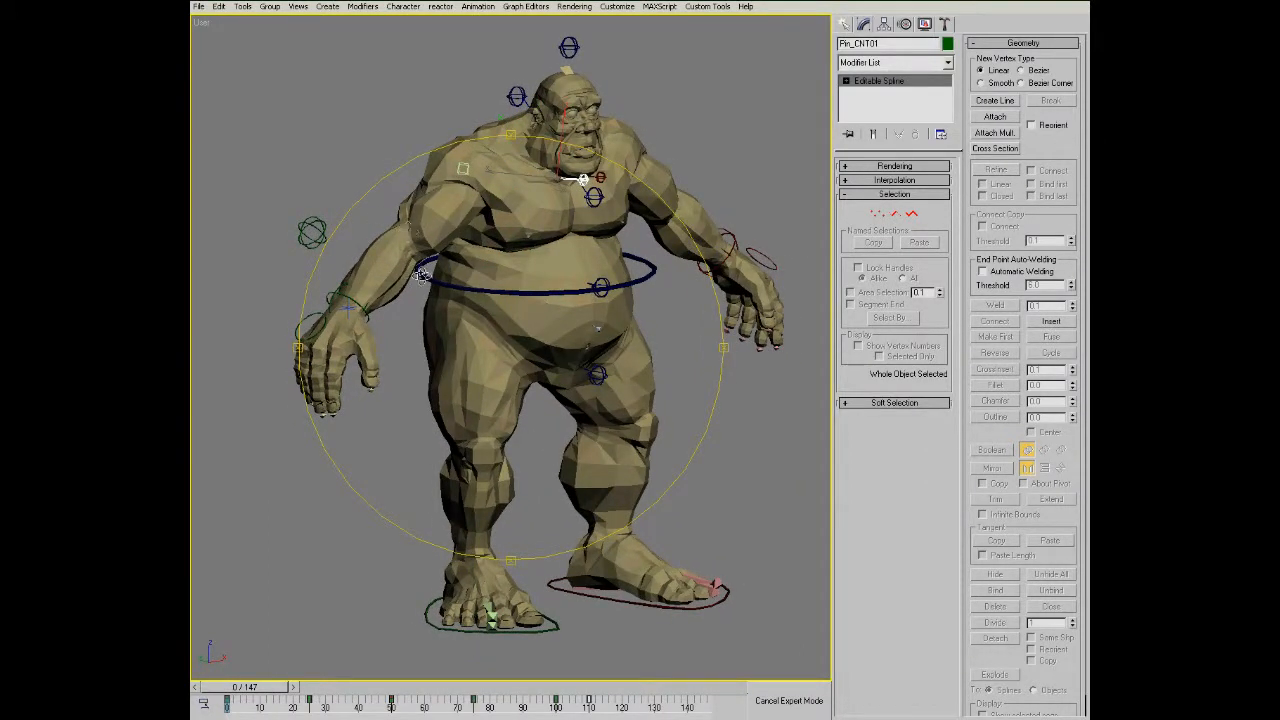
left_click_drag(524, 451, 592, 378)
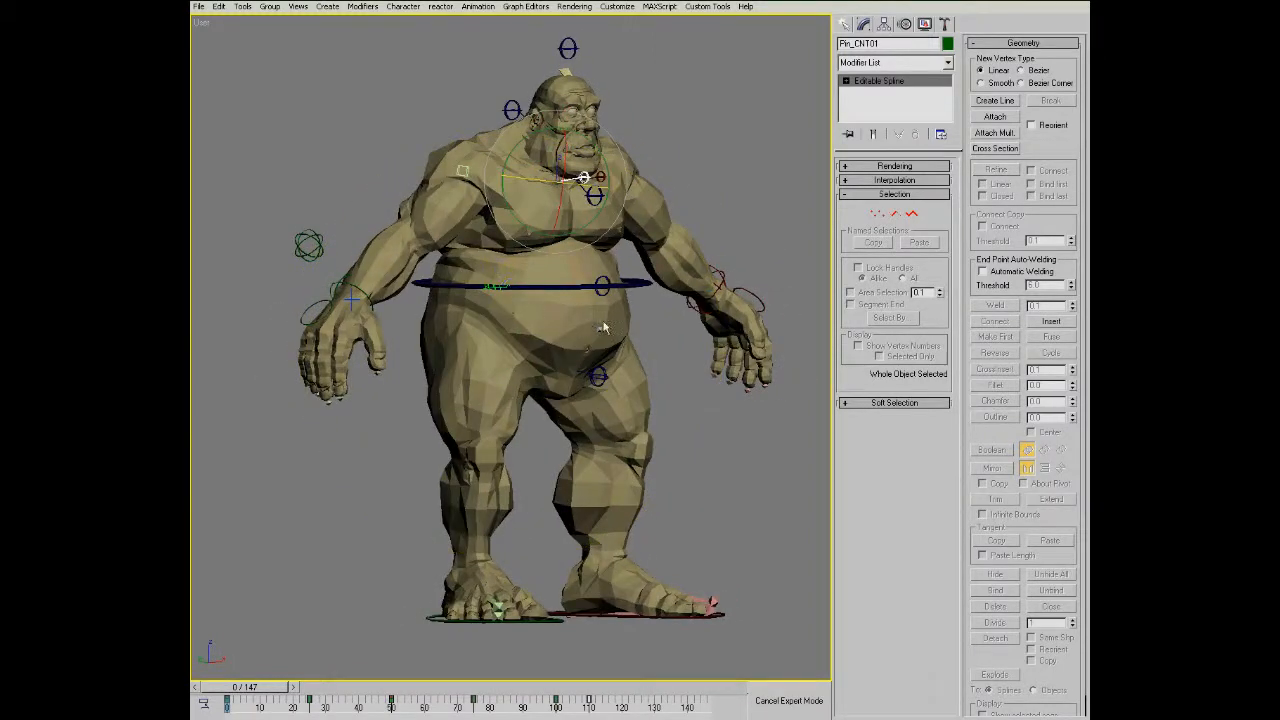